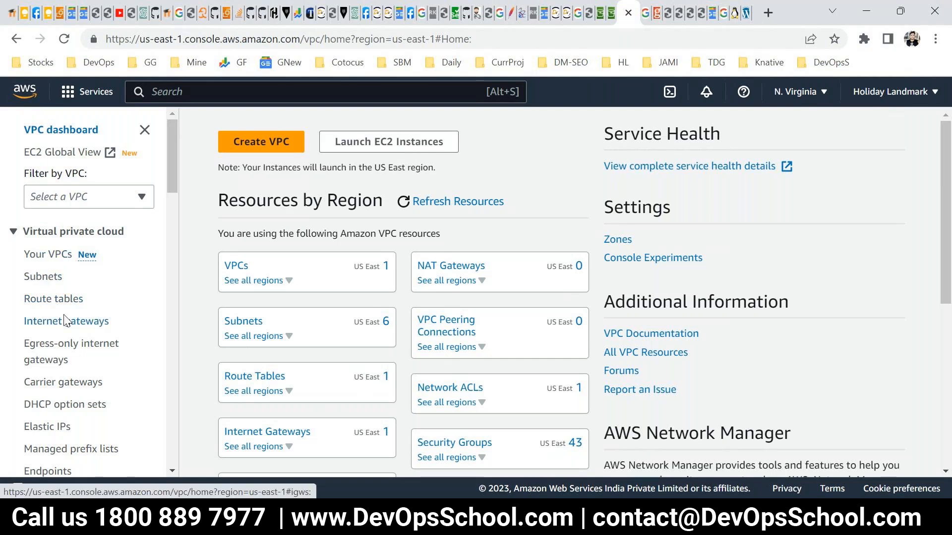
# - Open the Create VPC form with the 'VPC and more' option selected
pyautogui.scroll(-3, 66, 326)
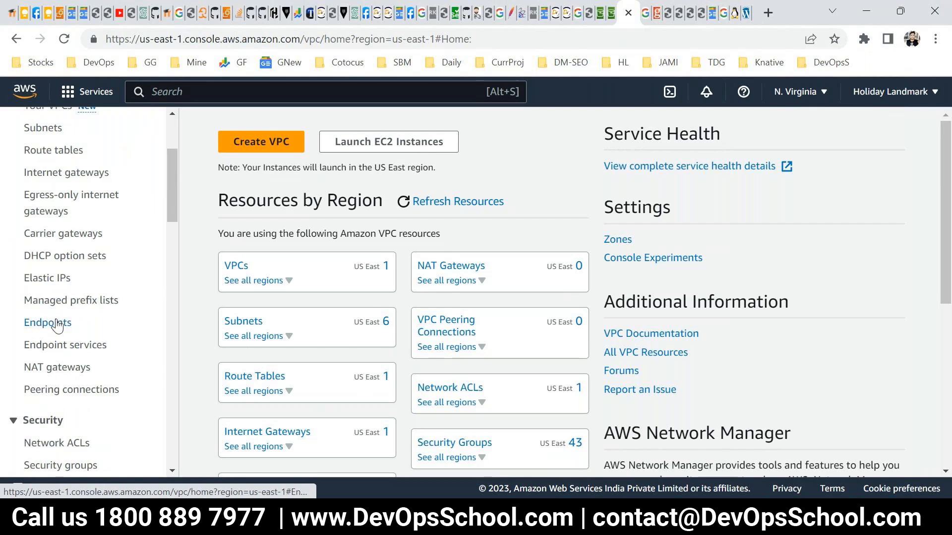
pyautogui.scroll(1, 97, 331)
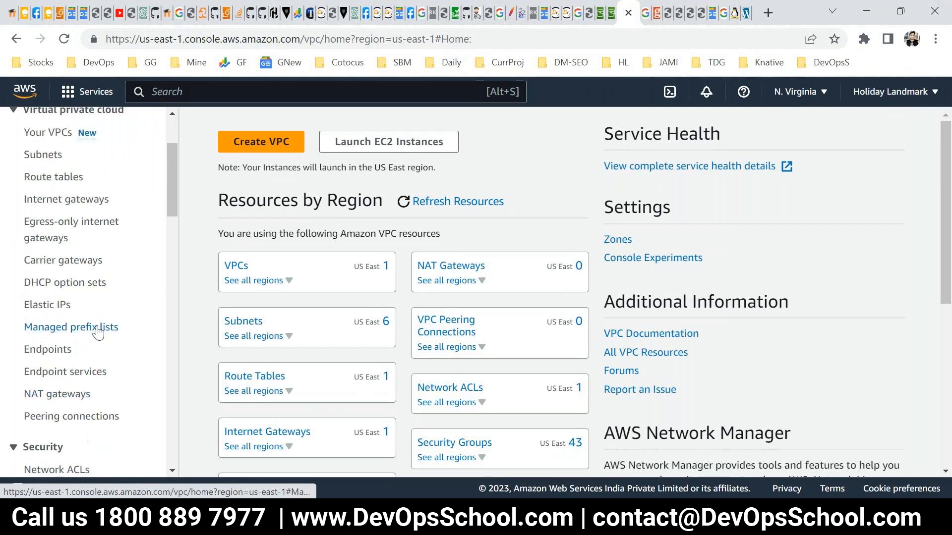
pyautogui.scroll(4, 98, 331)
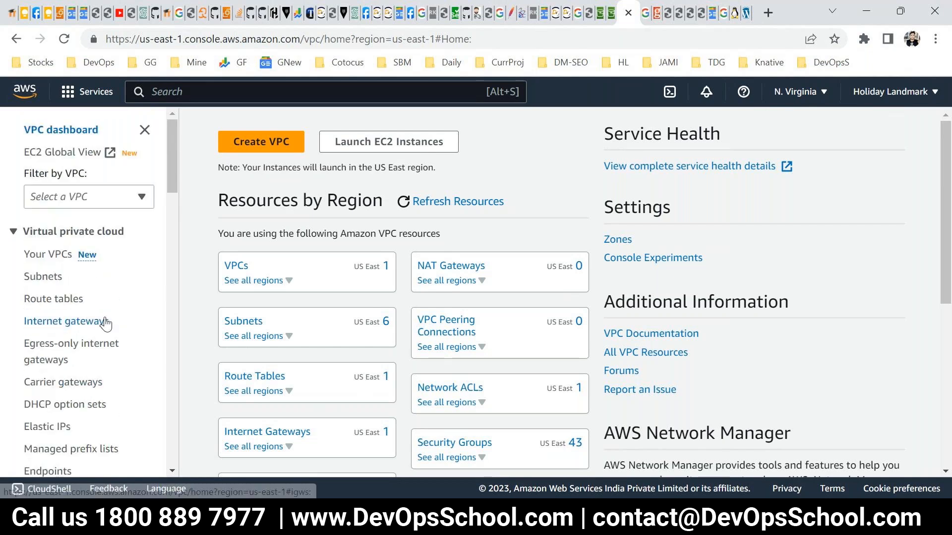
pyautogui.click(254, 147)
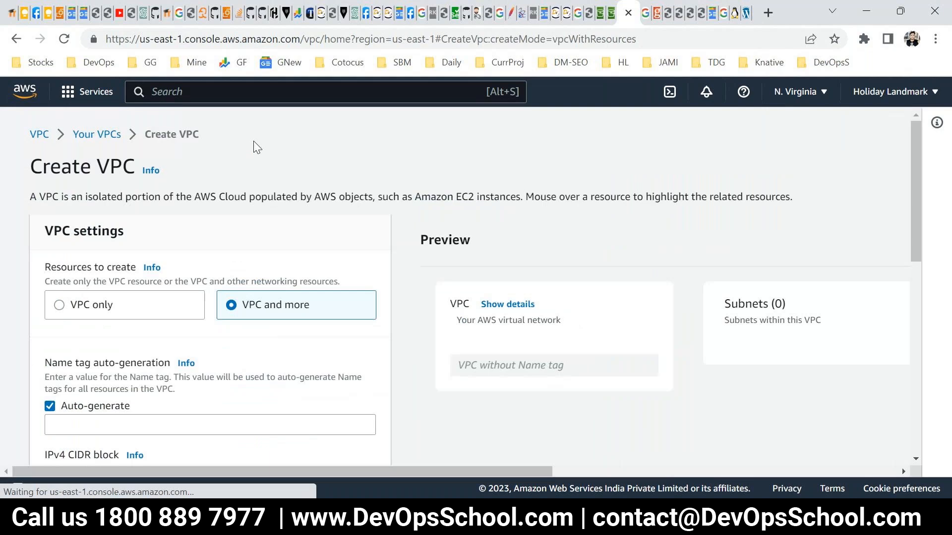
pyautogui.scroll(-2, 261, 246)
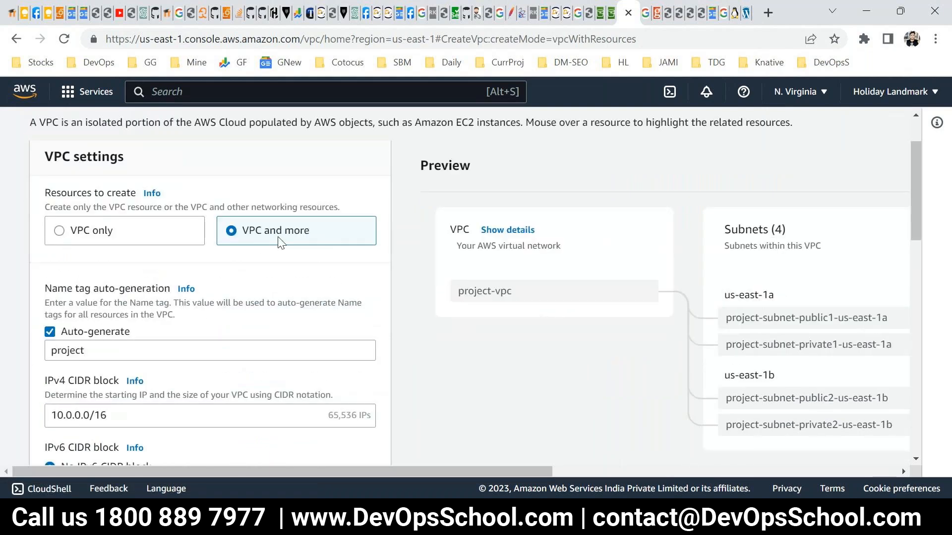
pyautogui.scroll(-3, 314, 336)
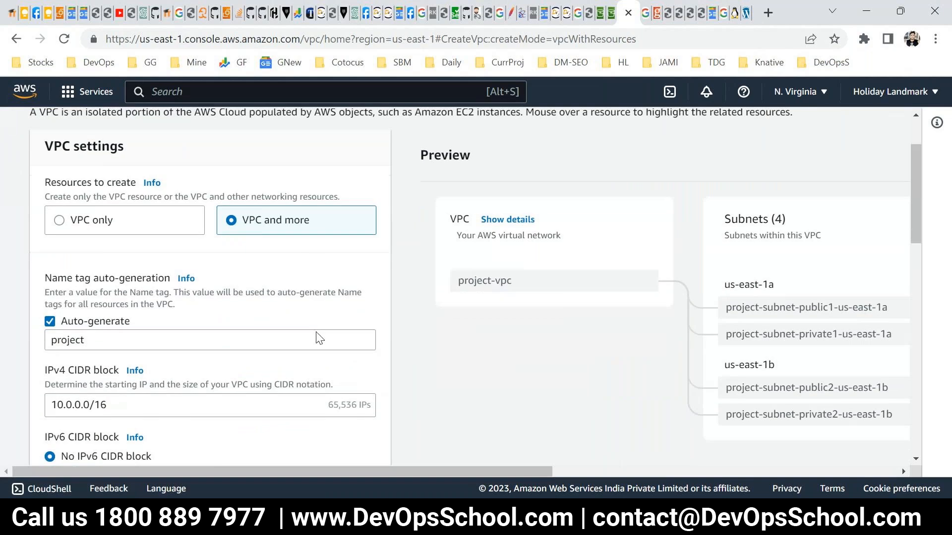
# - Review the project name tag and 10.0.0.0/16 CIDR, keeping 2 Availability Zones
pyautogui.moveTo(87, 201); pyautogui.dragTo(50, 194)
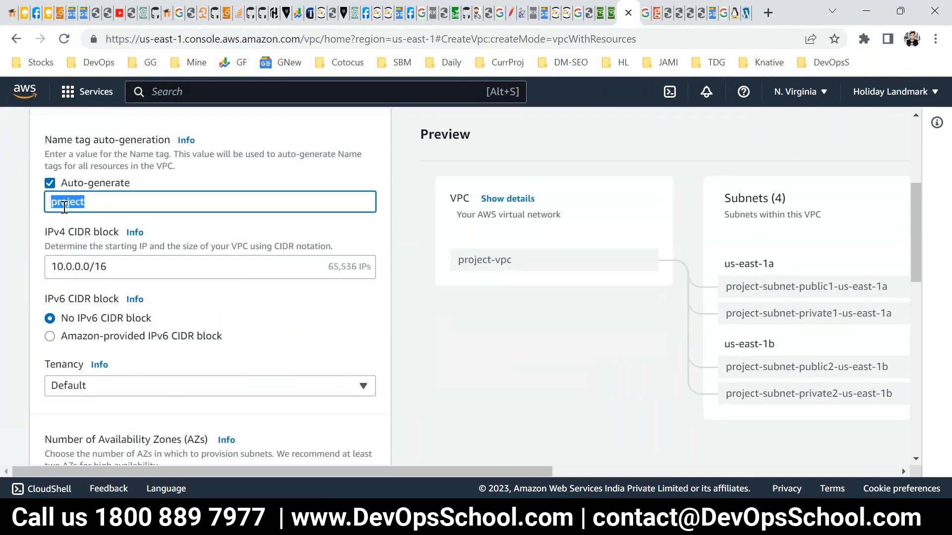
pyautogui.moveTo(119, 271); pyautogui.dragTo(38, 270)
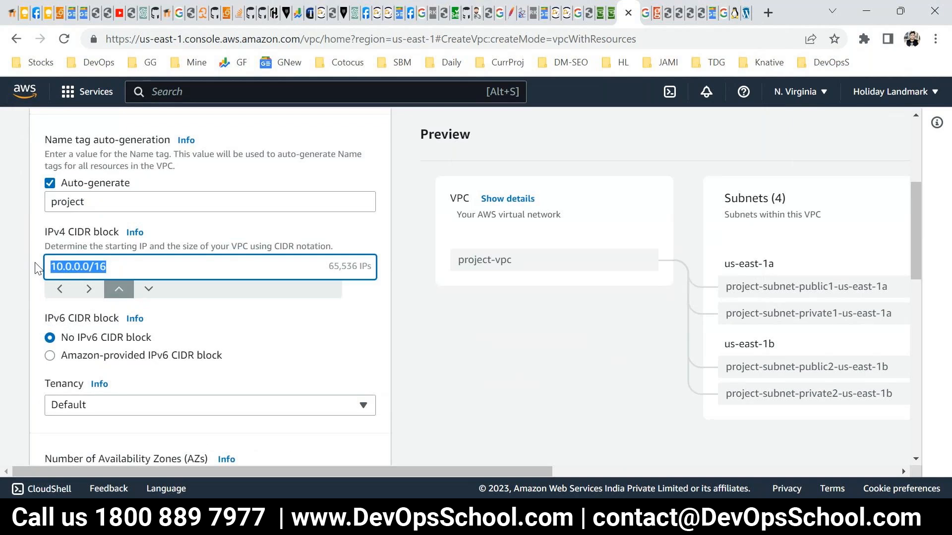
pyautogui.scroll(-2, 197, 318)
pyautogui.scroll(-1, 196, 318)
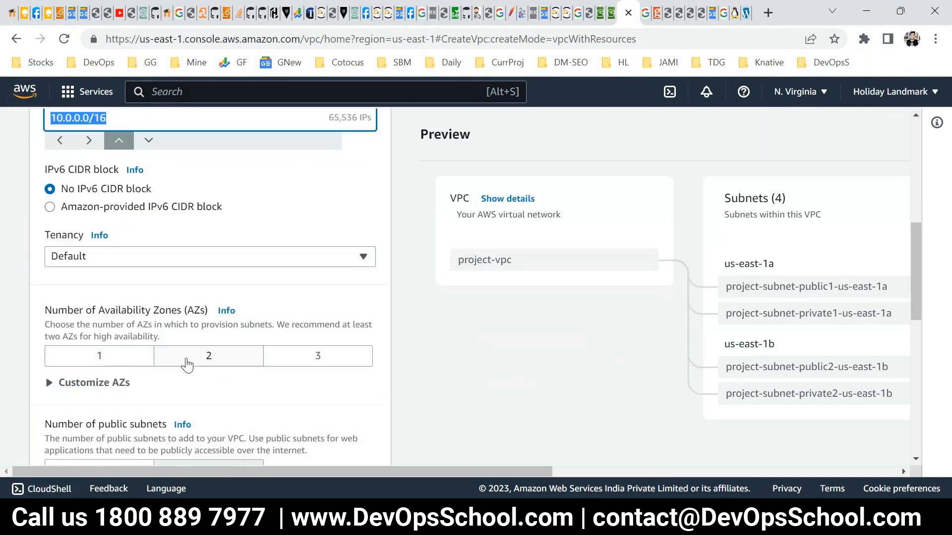
pyautogui.click(209, 388)
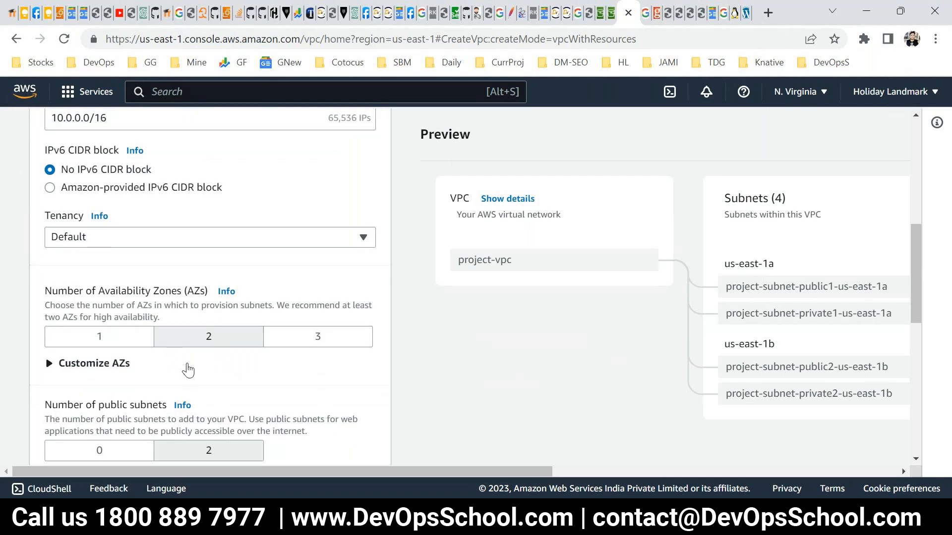
pyautogui.scroll(-1, 188, 370)
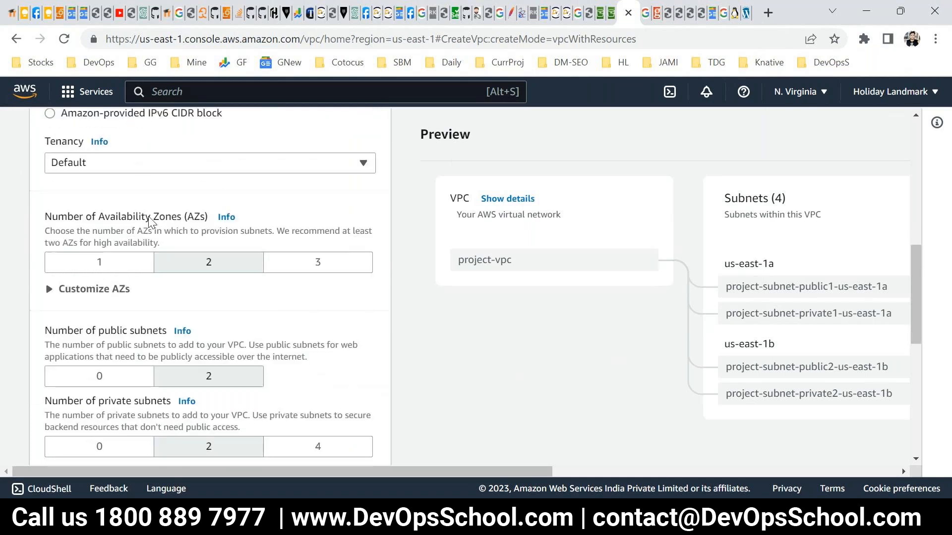
pyautogui.scroll(-1, 149, 323)
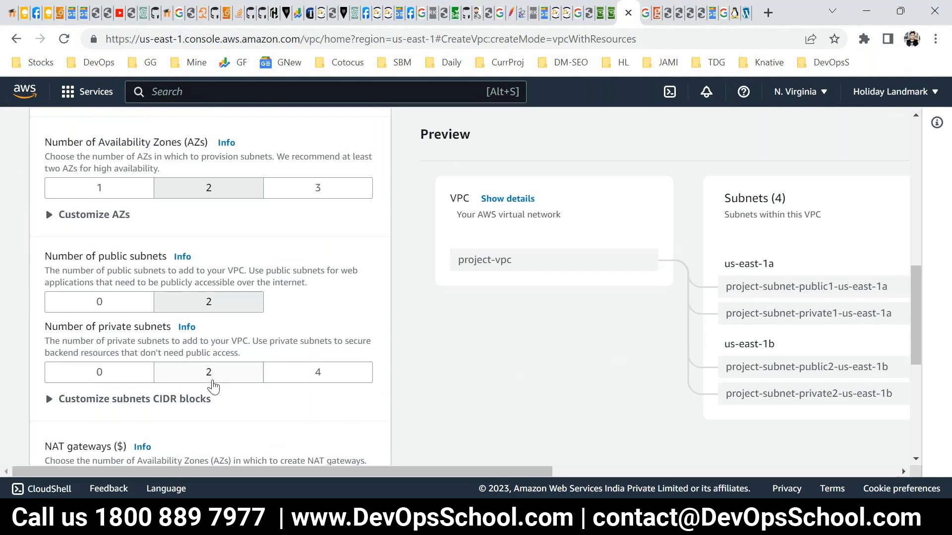
pyautogui.scroll(1, 206, 373)
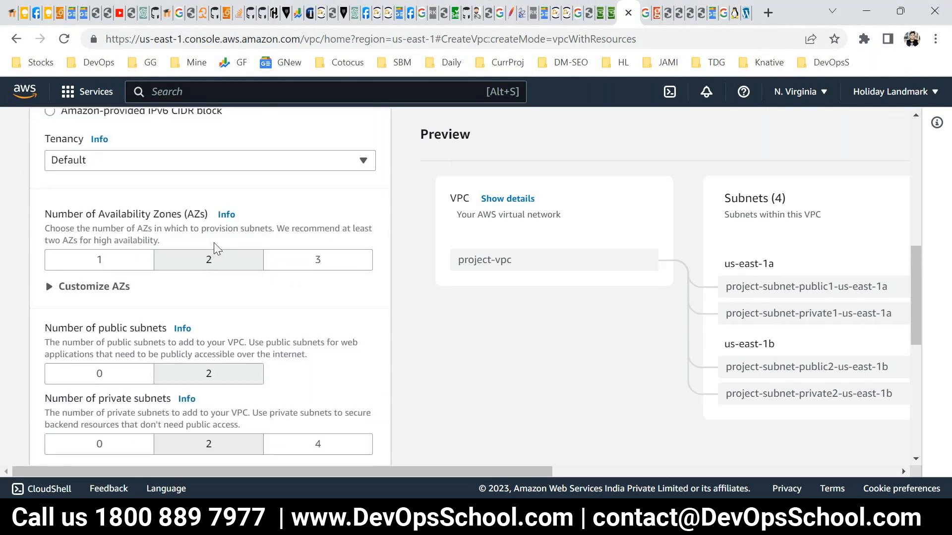
# - Launch Paint with Win+R and draw a large rectangle across the canvas
pyautogui.press('super+r')
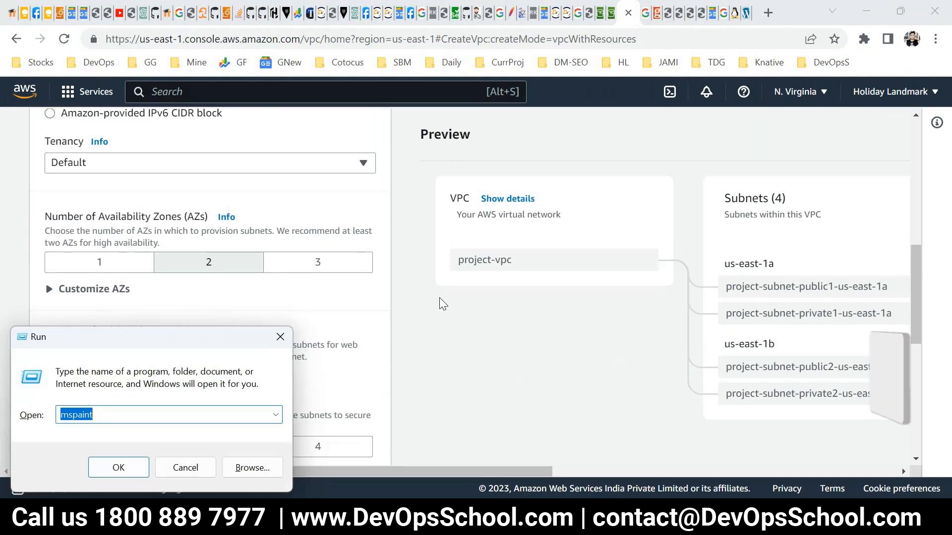
pyautogui.press('Return')
pyautogui.click(418, 73)
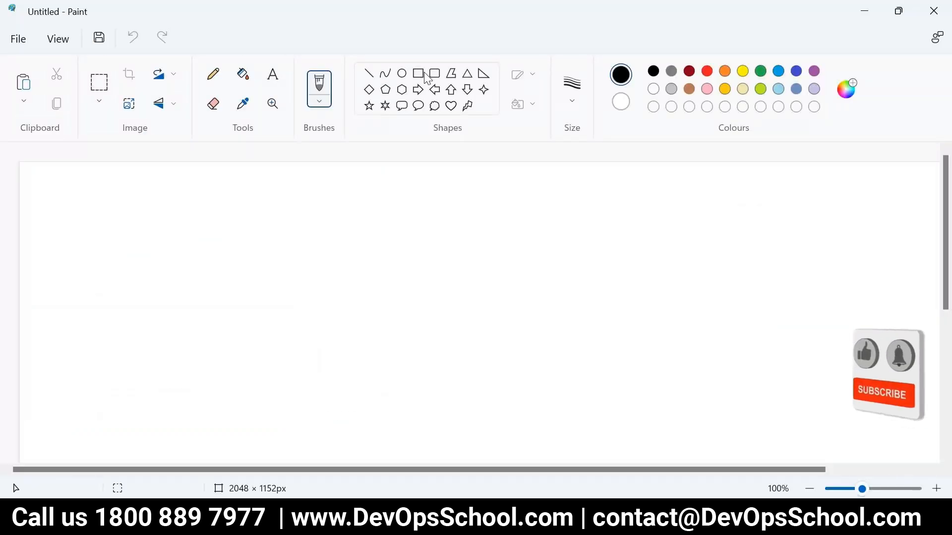
pyautogui.moveTo(199, 201)
pyautogui.mouseDown()
pyautogui.moveTo(451, 355)
pyautogui.moveTo(692, 384)
pyautogui.mouseUp()
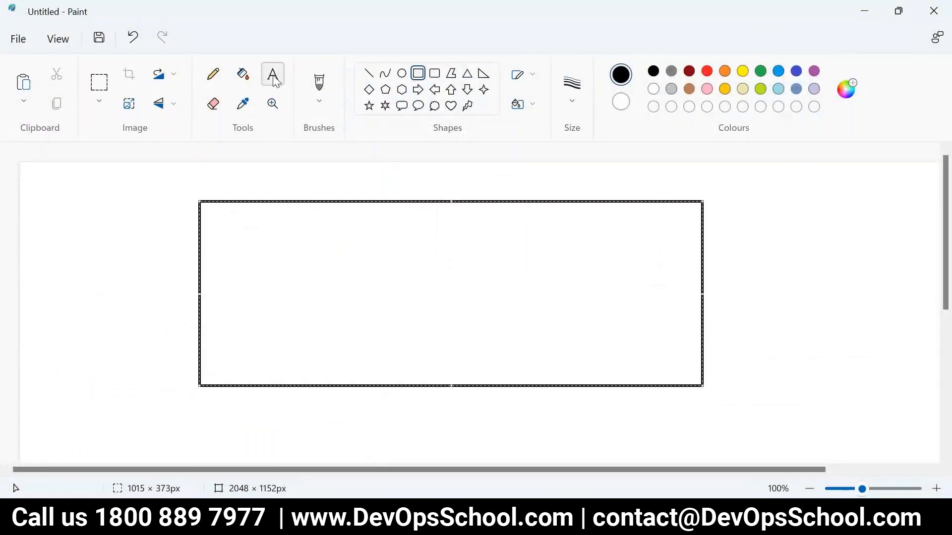
# - Split the rectangle into two halves with a brush line and label each half below
pyautogui.click(318, 82)
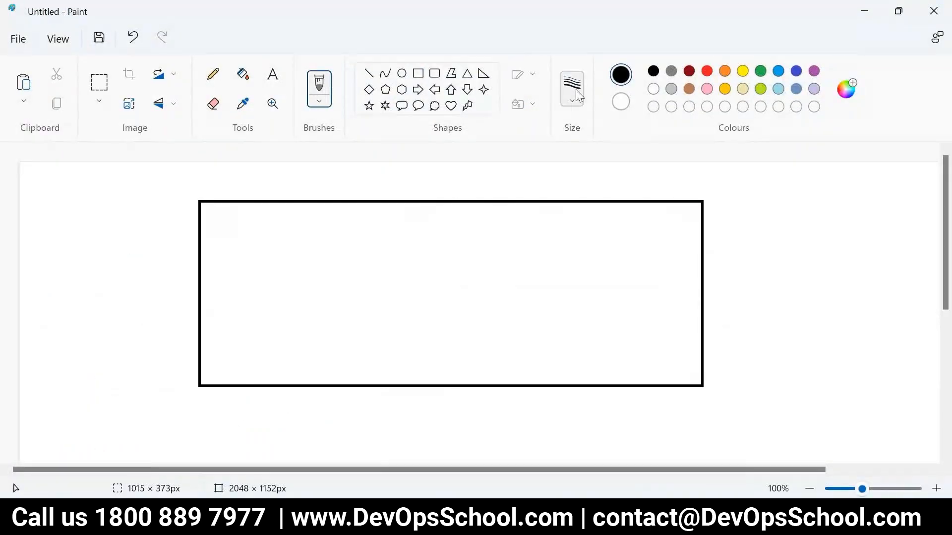
pyautogui.click(573, 85)
pyautogui.click(588, 201)
pyautogui.moveTo(434, 203); pyautogui.dragTo(448, 406)
pyautogui.moveTo(367, 427)
pyautogui.mouseDown()
pyautogui.moveTo(369, 446)
pyautogui.moveTo(420, 428)
pyautogui.mouseUp()
pyautogui.moveTo(568, 403); pyautogui.dragTo(643, 424)
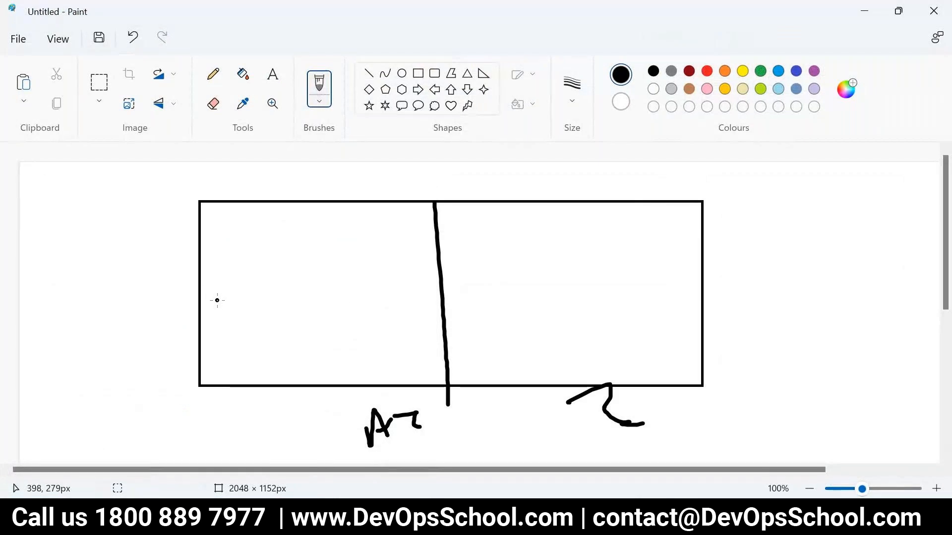
# - Draw a box lettered P in the left half and a box in the right half
pyautogui.moveTo(267, 220)
pyautogui.mouseDown()
pyautogui.moveTo(276, 283)
pyautogui.moveTo(362, 225)
pyautogui.moveTo(280, 223)
pyautogui.mouseUp()
pyautogui.moveTo(323, 281)
pyautogui.mouseDown()
pyautogui.moveTo(320, 253)
pyautogui.moveTo(335, 263)
pyautogui.moveTo(316, 260)
pyautogui.mouseUp()
pyautogui.moveTo(521, 220)
pyautogui.mouseDown()
pyautogui.moveTo(521, 266)
pyautogui.moveTo(548, 271)
pyautogui.moveTo(546, 216)
pyautogui.mouseUp()
pyautogui.moveTo(563, 249)
pyautogui.mouseDown()
pyautogui.moveTo(557, 231)
pyautogui.moveTo(578, 237)
pyautogui.mouseUp()
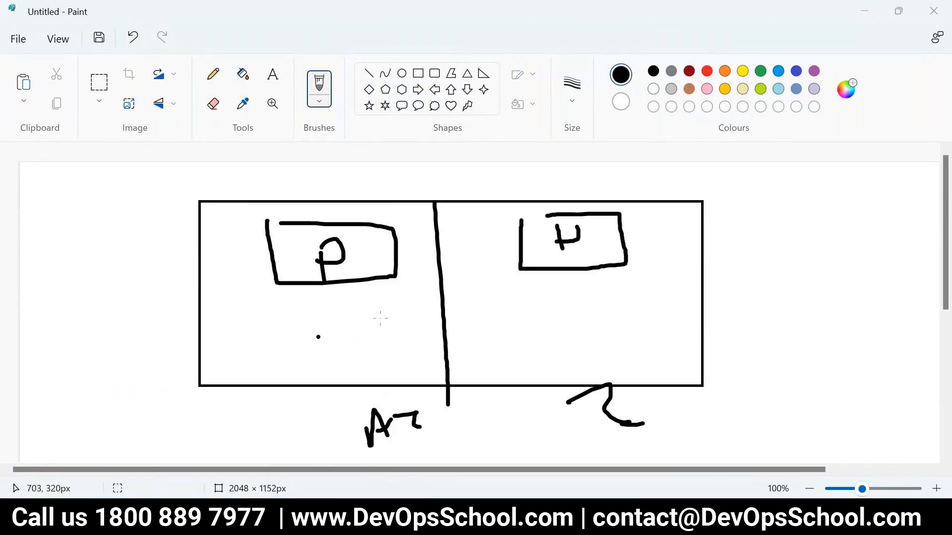
# - Add D-shaped boxes in both halves and mark each with an X
pyautogui.hotkey('alt', 'Tab')
pyautogui.scroll(-1, 162, 455)
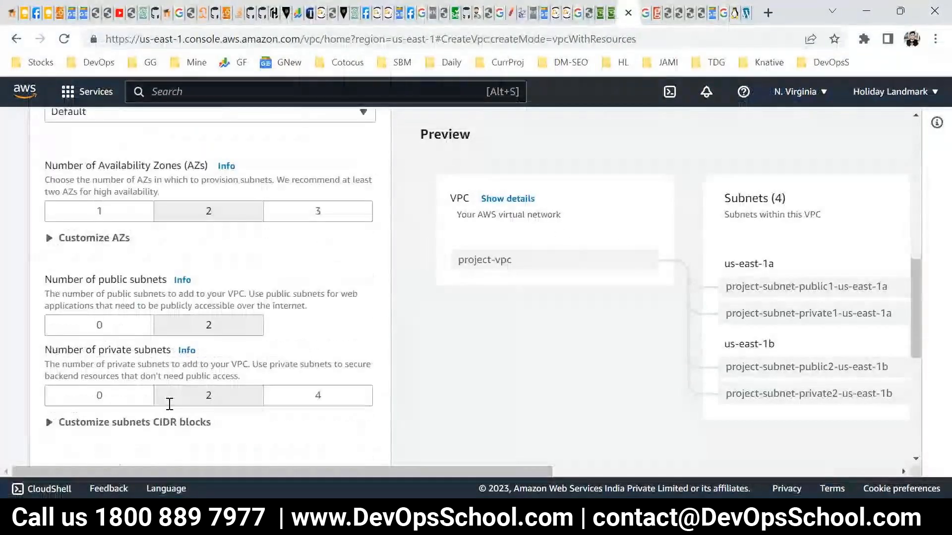
pyautogui.hotkey('alt', 'Tab')
pyautogui.moveTo(312, 317)
pyautogui.mouseDown()
pyautogui.moveTo(368, 313)
pyautogui.moveTo(320, 313)
pyautogui.mouseUp()
pyautogui.moveTo(523, 301)
pyautogui.mouseDown()
pyautogui.moveTo(529, 353)
pyautogui.moveTo(548, 291)
pyautogui.mouseUp()
pyautogui.moveTo(348, 333)
pyautogui.mouseDown()
pyautogui.moveTo(332, 368)
pyautogui.moveTo(368, 373)
pyautogui.mouseUp()
pyautogui.moveTo(574, 296)
pyautogui.mouseDown()
pyautogui.moveTo(560, 335)
pyautogui.moveTo(591, 347)
pyautogui.mouseUp()
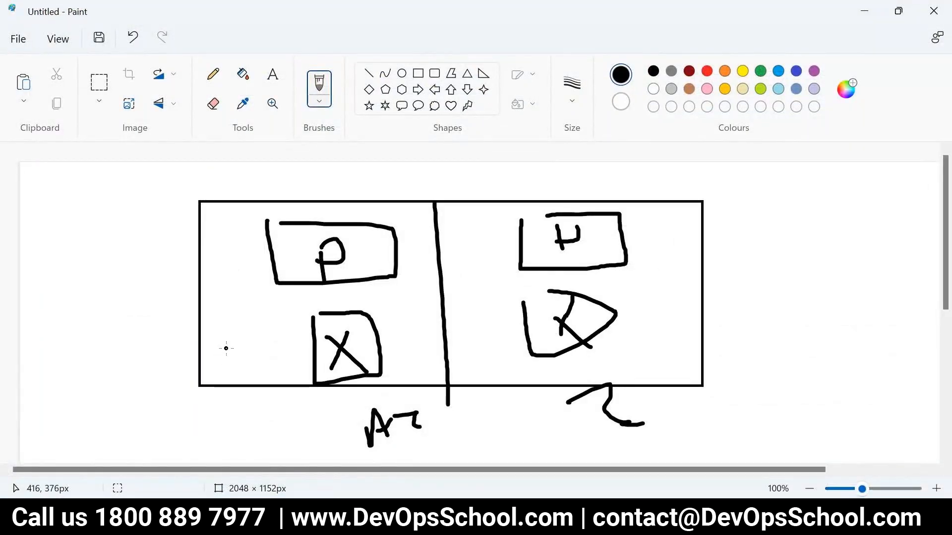
pyautogui.hotkey('alt', 'Tab')
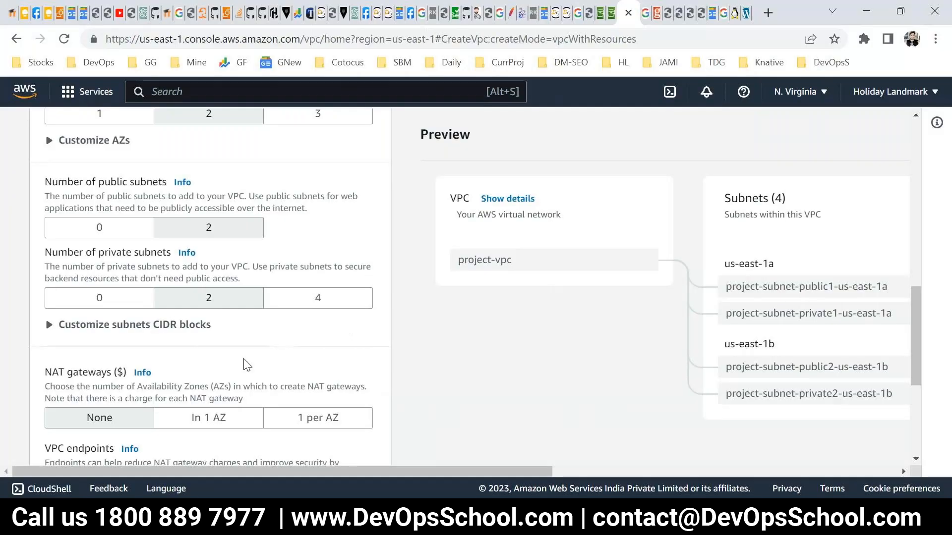
# - Set VPC endpoints to None and check the preview's route tables and project-igw gateway
pyautogui.scroll(-1, 244, 365)
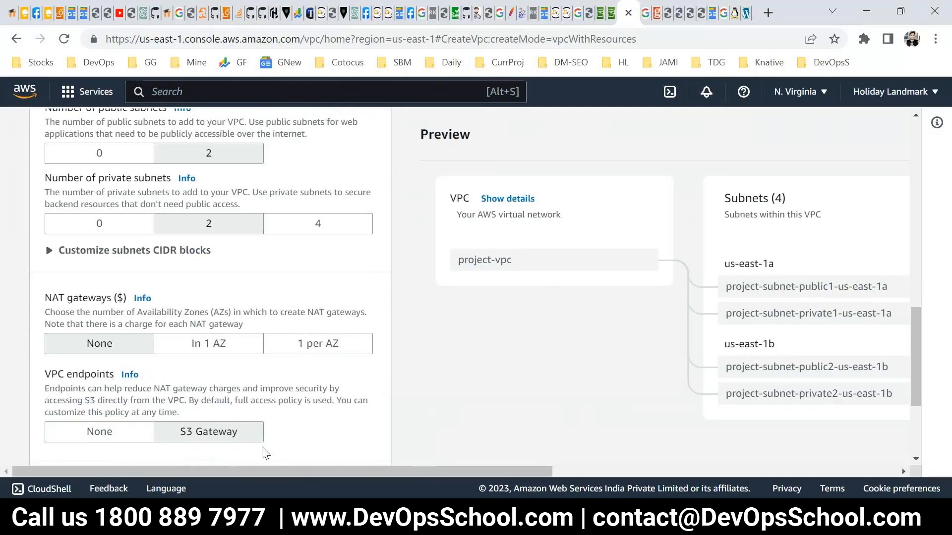
pyautogui.click(99, 432)
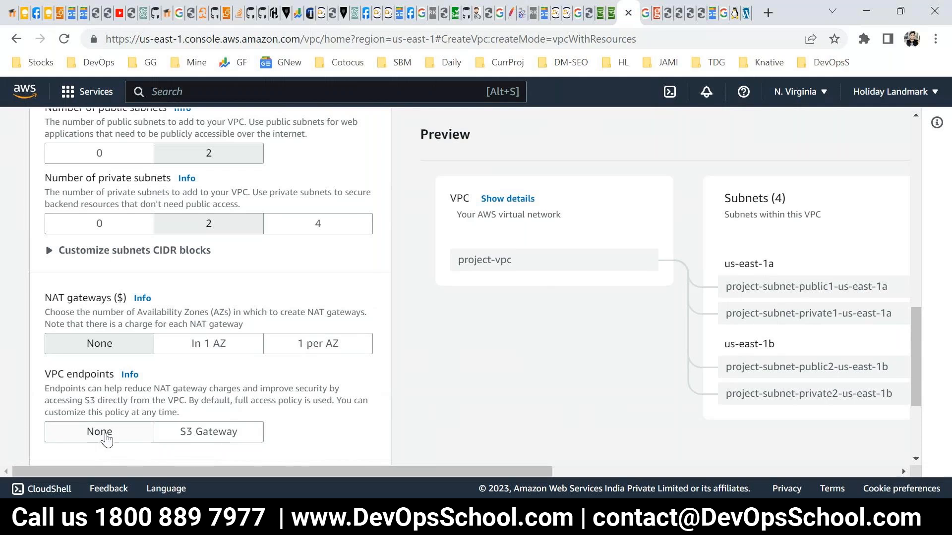
pyautogui.scroll(-3, 105, 438)
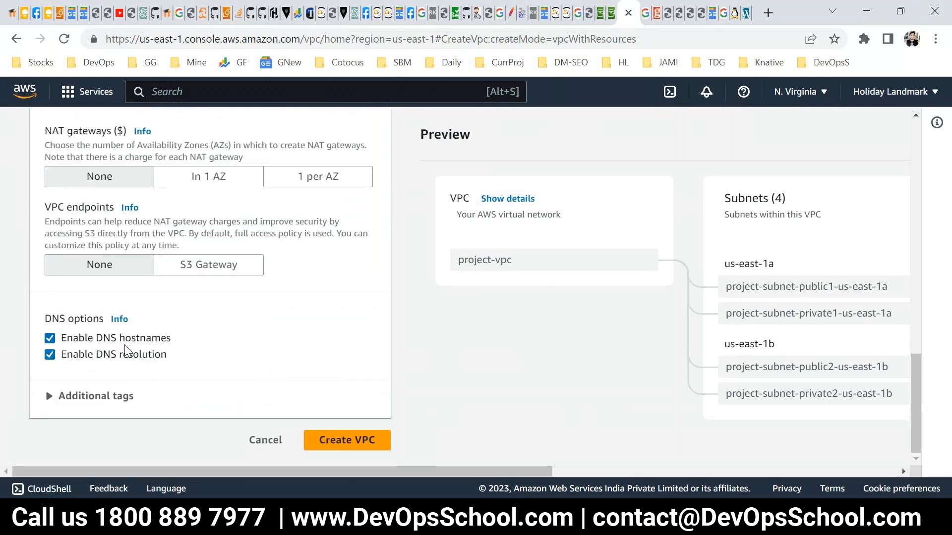
pyautogui.moveTo(430, 467); pyautogui.dragTo(712, 471)
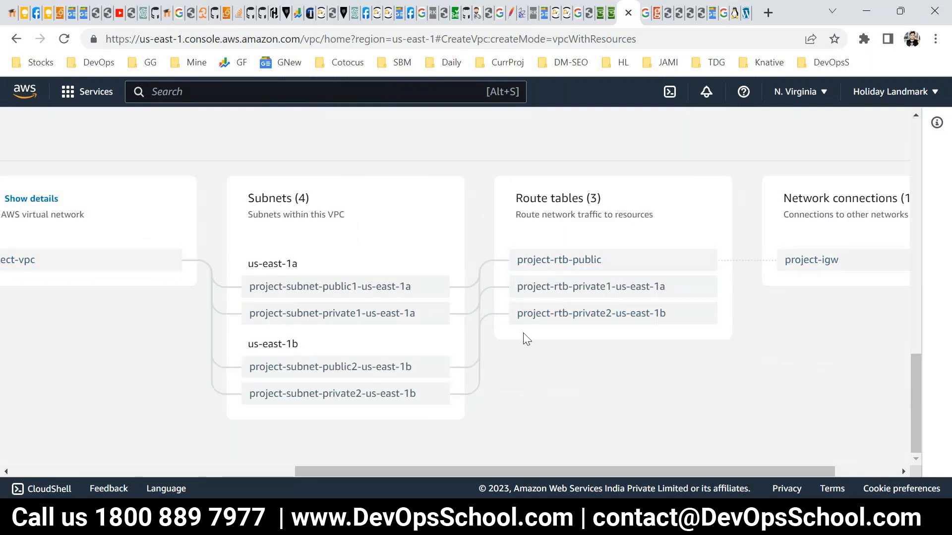
pyautogui.moveTo(660, 470); pyautogui.dragTo(323, 468)
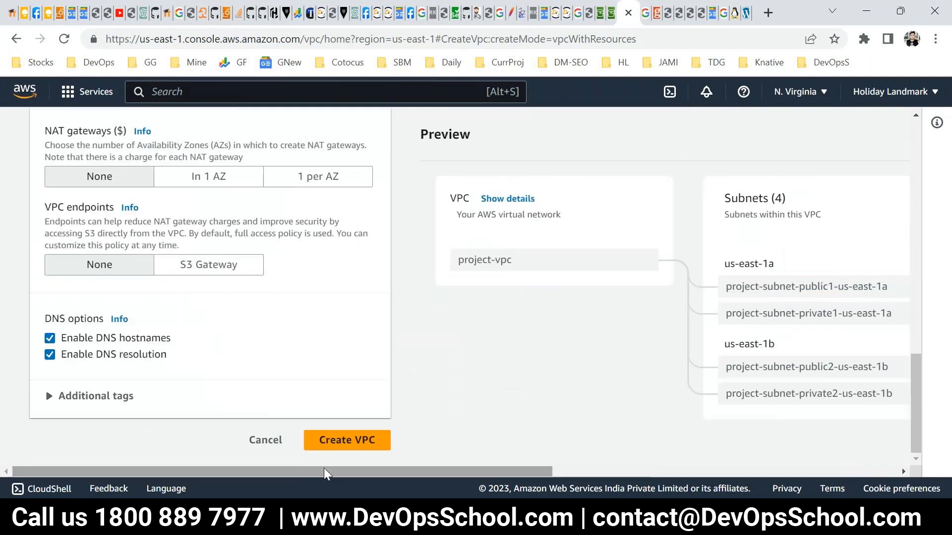
pyautogui.click(350, 446)
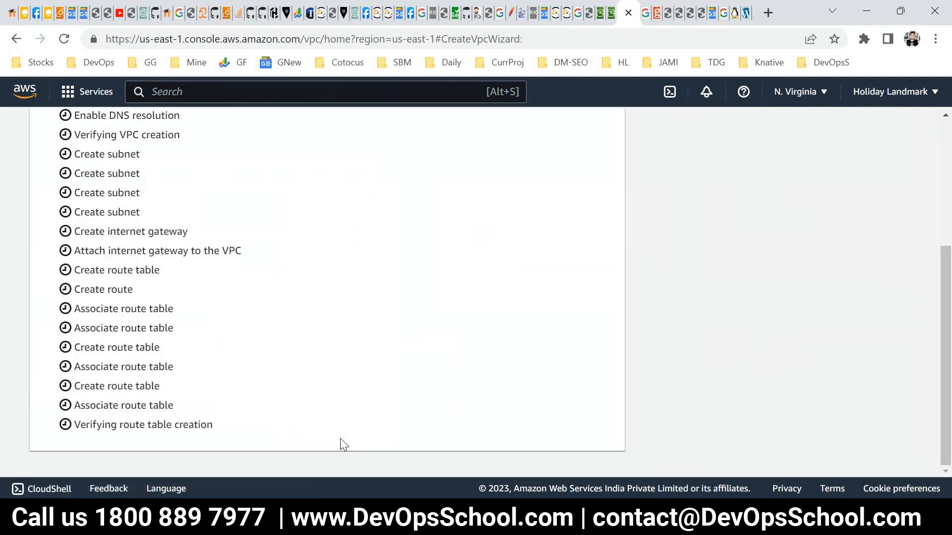
pyautogui.scroll(-4, 36, 276)
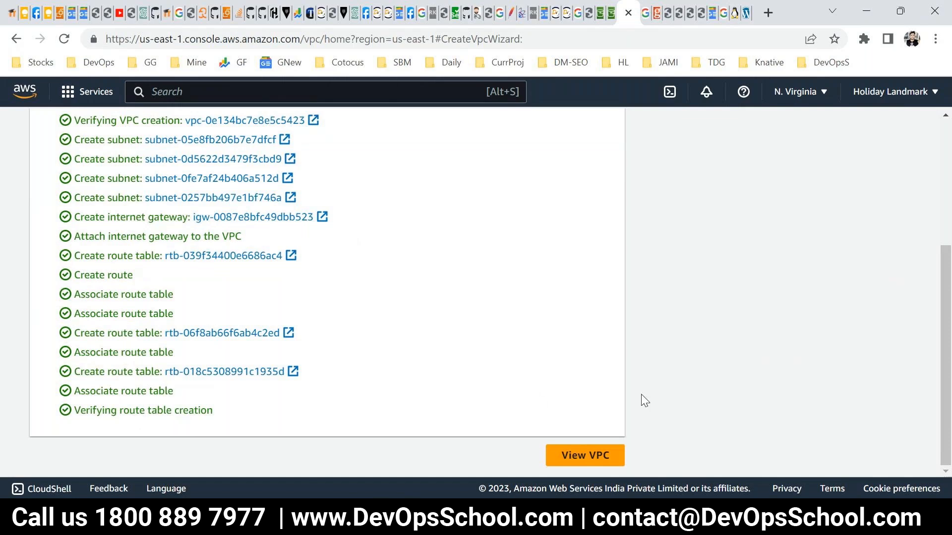
pyautogui.click(588, 461)
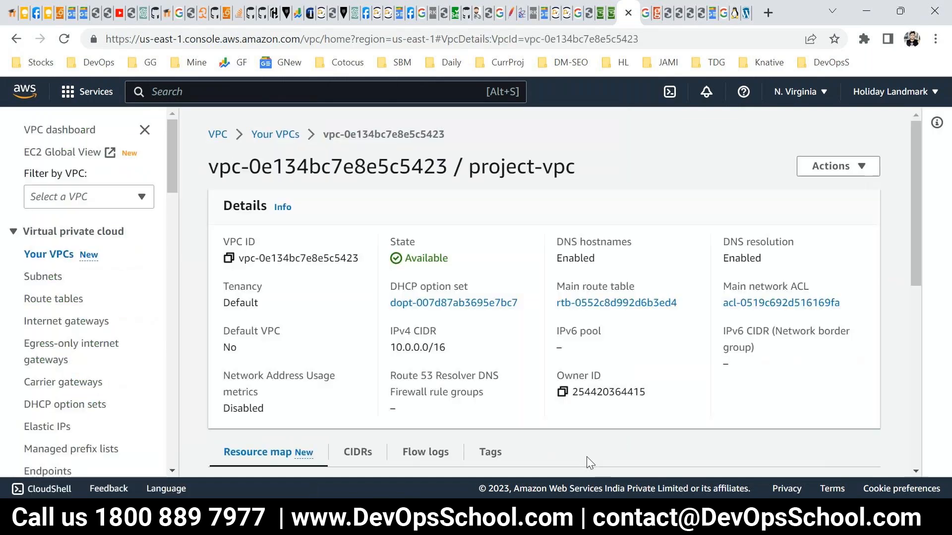
# - Go from the VPC dashboard to EC2 Instances and start launching a new instance
pyautogui.click(55, 131)
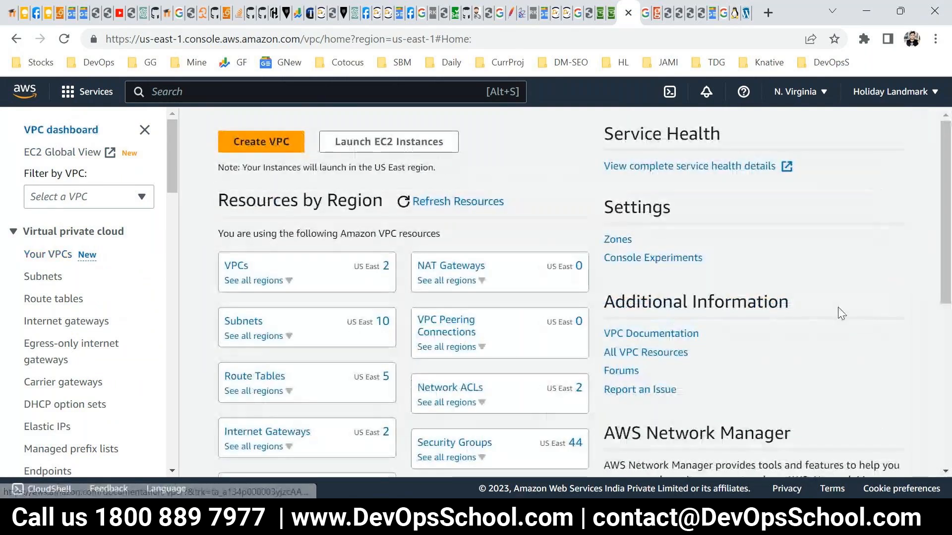
pyautogui.scroll(-1, 868, 359)
pyautogui.scroll(1, 790, 320)
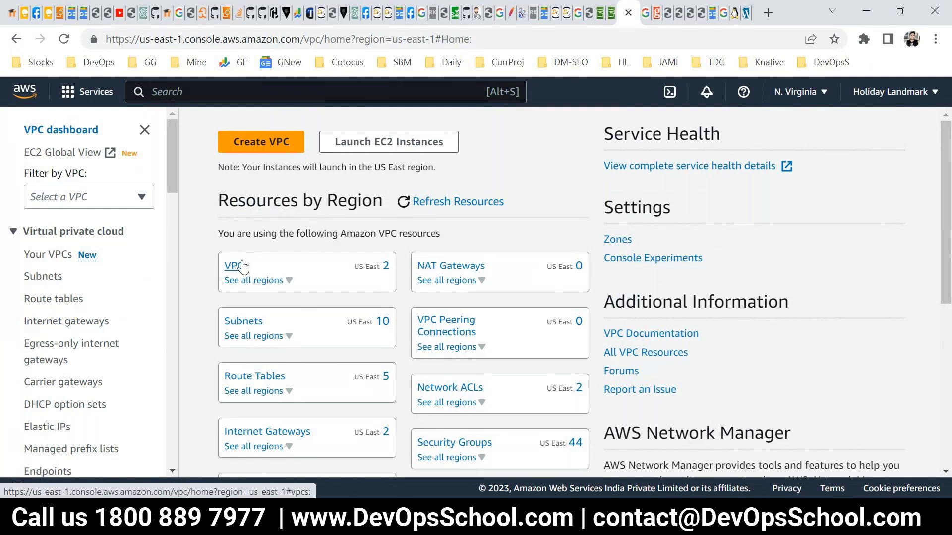
pyautogui.click(80, 94)
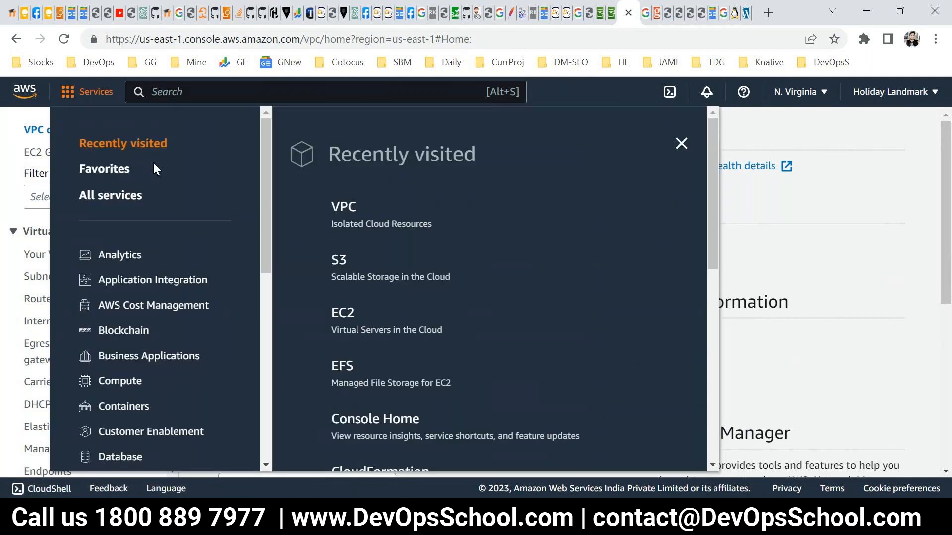
pyautogui.click(342, 313)
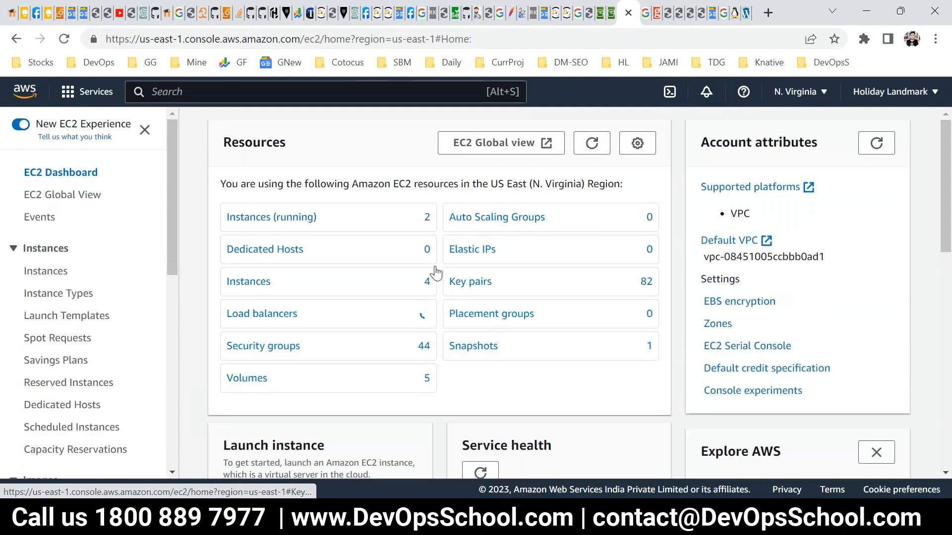
pyautogui.click(278, 218)
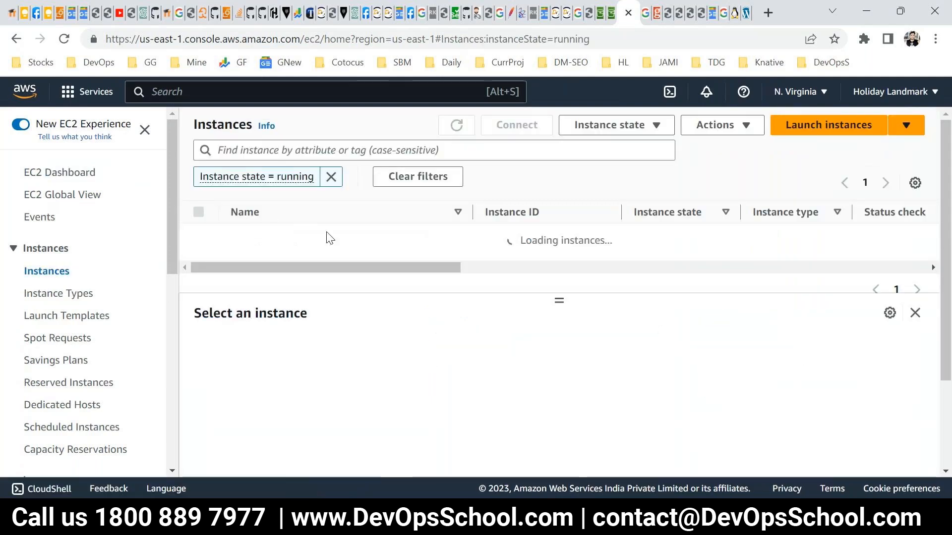
pyautogui.click(818, 128)
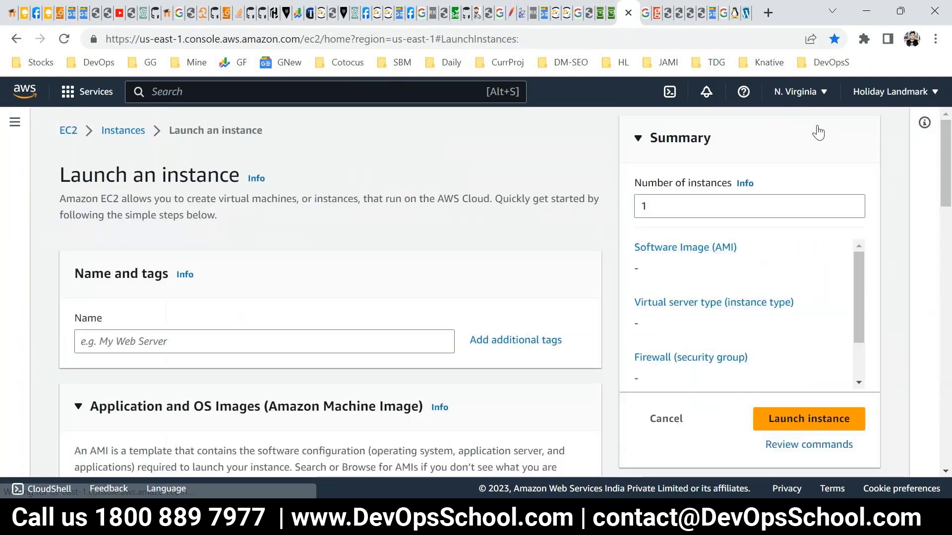
pyautogui.scroll(-15, 416, 316)
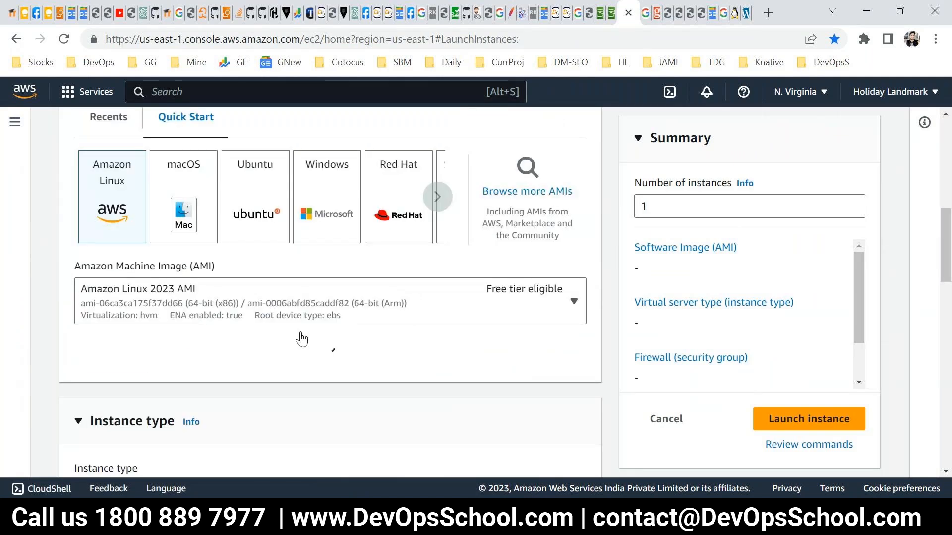
# - Edit the instance's Network settings and open the VPC dropdown to see available VPCs
pyautogui.scroll(-5, 227, 333)
pyautogui.scroll(2, 161, 203)
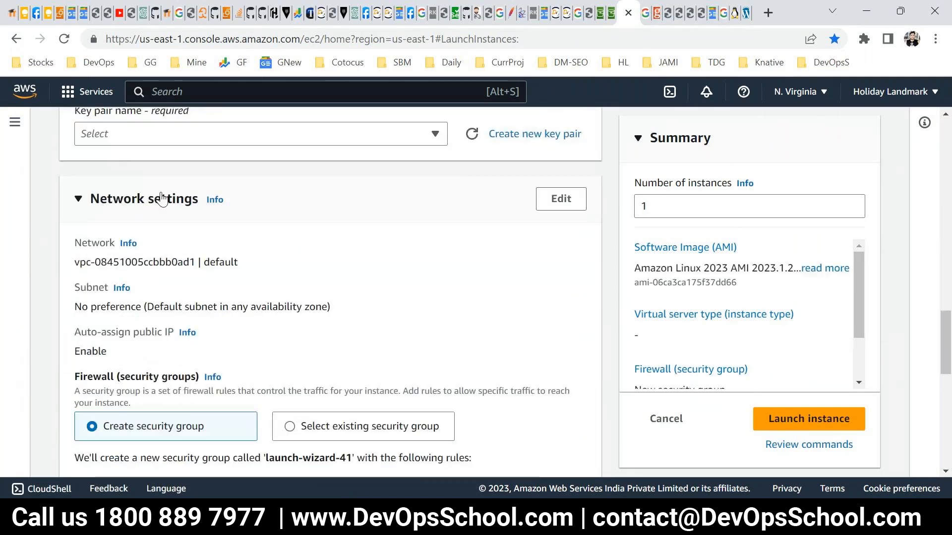
pyautogui.moveTo(113, 201); pyautogui.dragTo(90, 201)
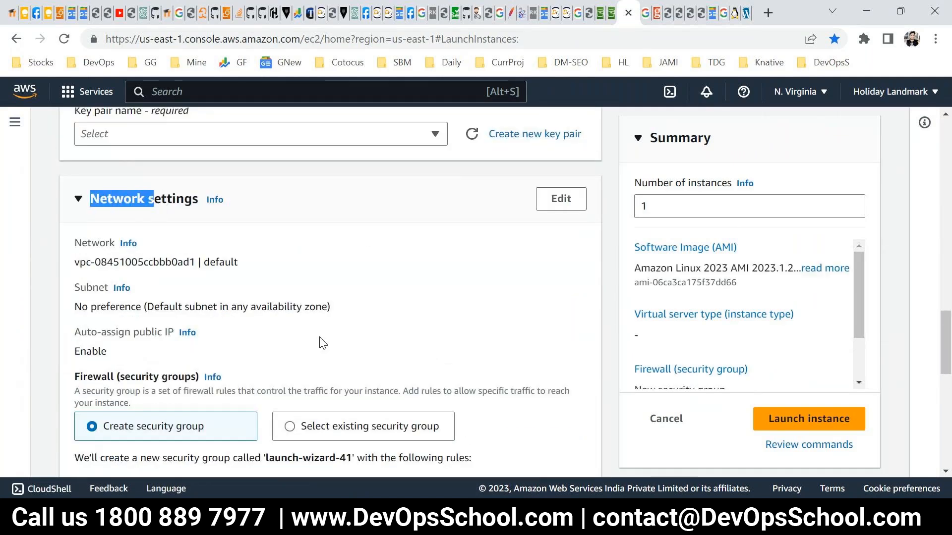
pyautogui.click(171, 250)
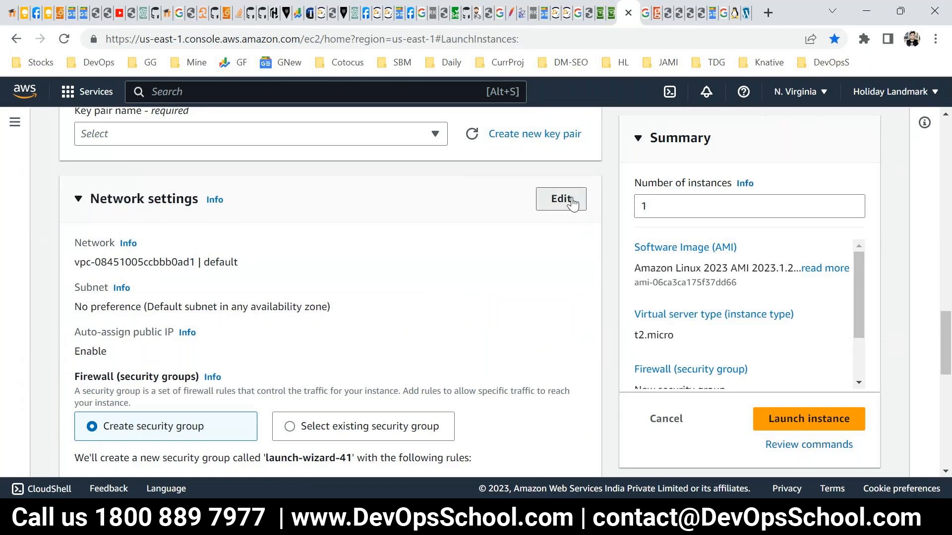
pyautogui.click(562, 199)
pyautogui.click(436, 270)
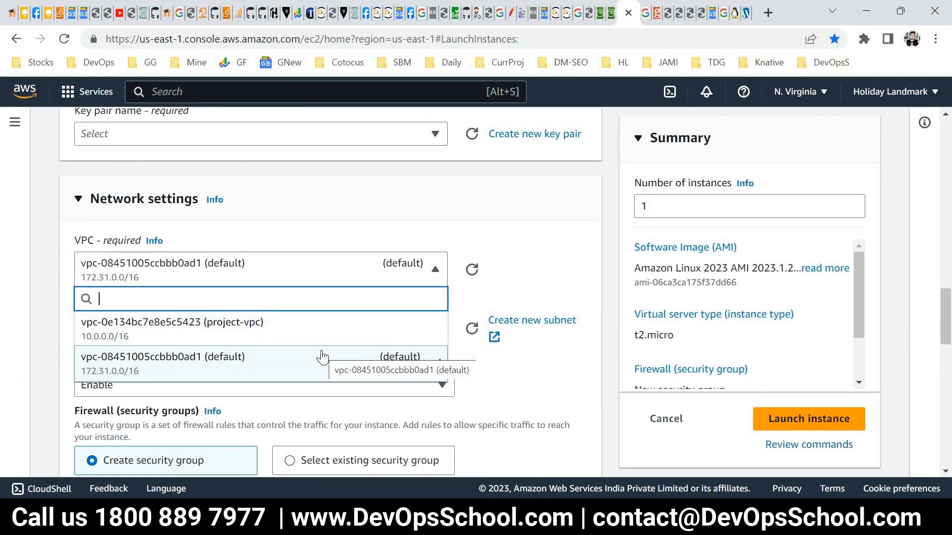
# - Cancel the launch and return to the four-instance EC2 Instances list
pyautogui.scroll(-3, 323, 354)
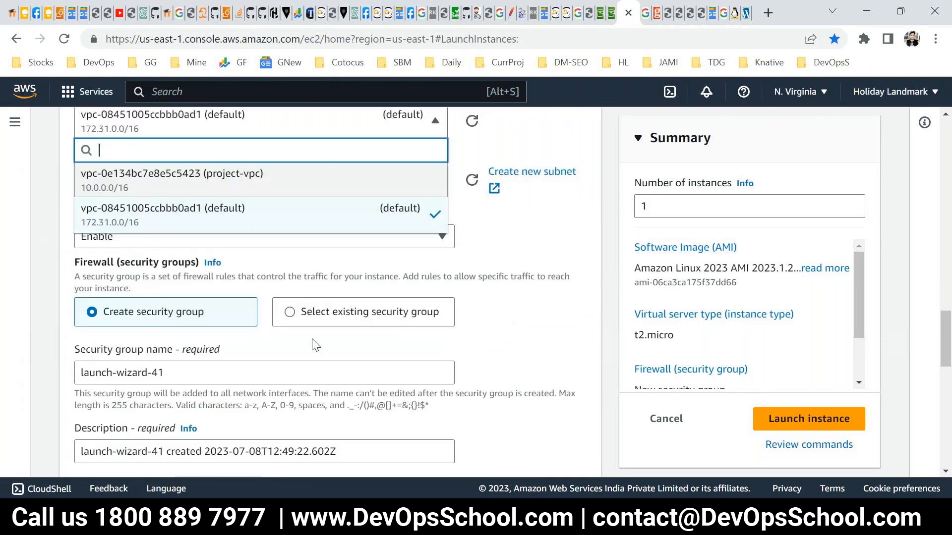
pyautogui.scroll(-3, 322, 350)
pyautogui.scroll(-6, 320, 355)
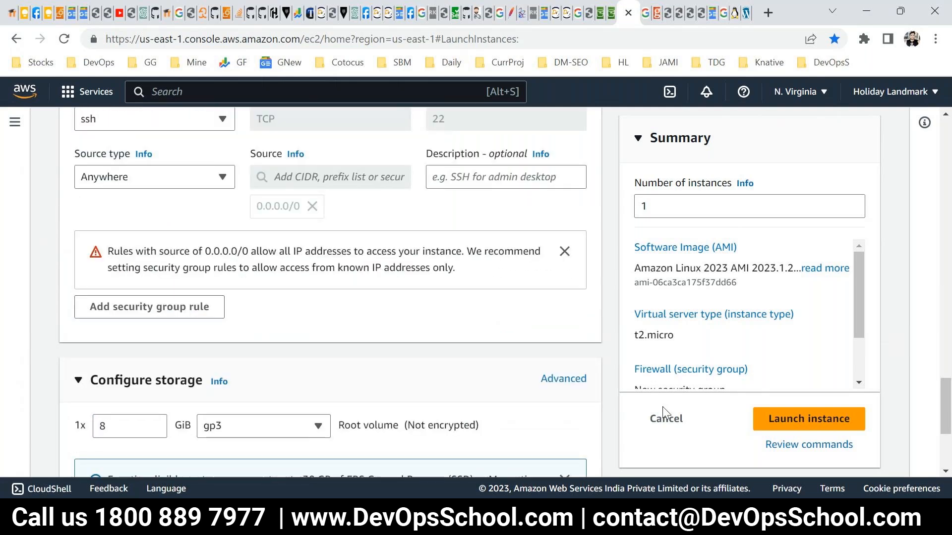
pyautogui.click(666, 418)
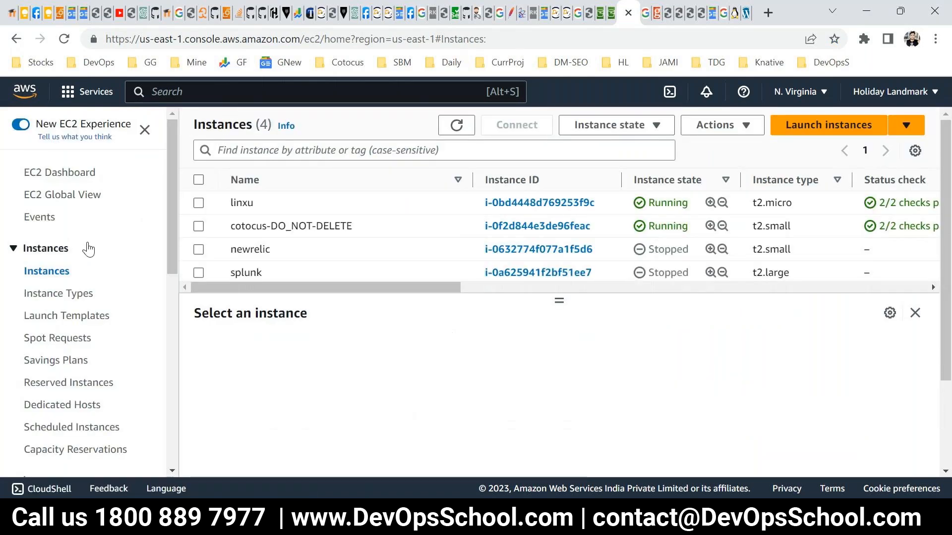
# - Delete project-vpc and its related resources from the VPC list, confirming with 'delete'
pyautogui.click(95, 92)
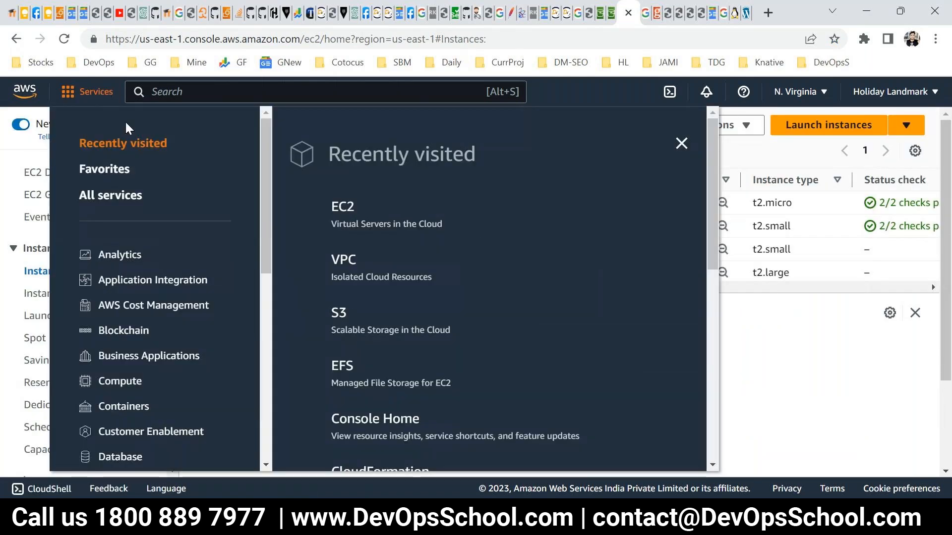
pyautogui.click(339, 261)
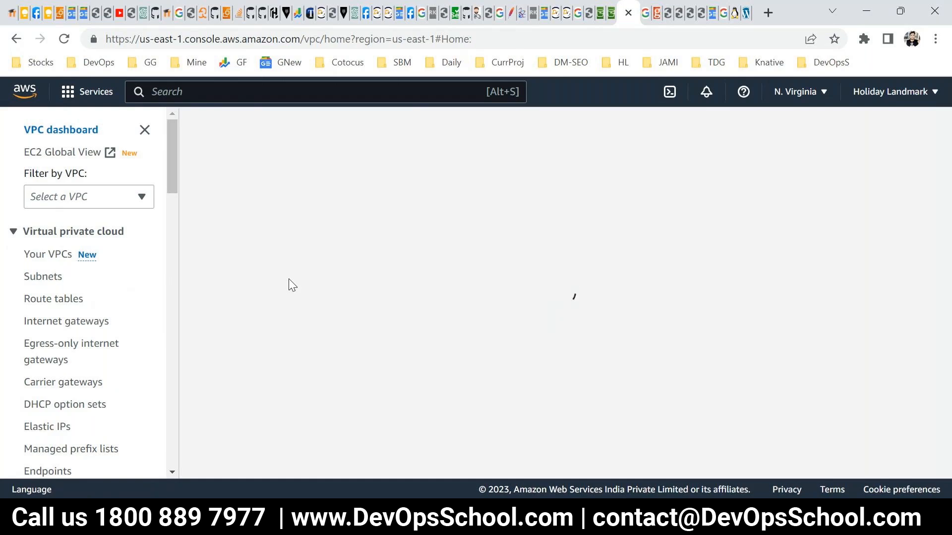
pyautogui.click(238, 267)
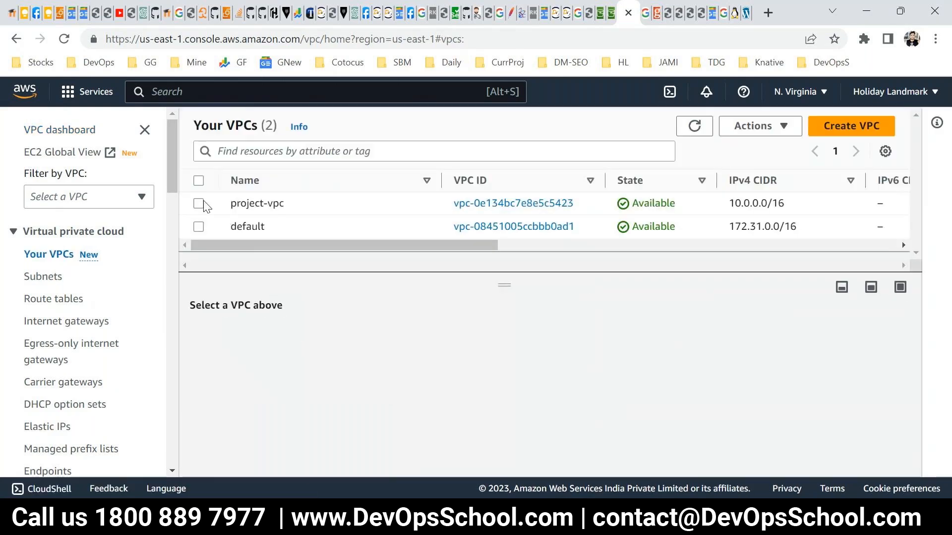
pyautogui.click(654, 203)
pyautogui.click(759, 127)
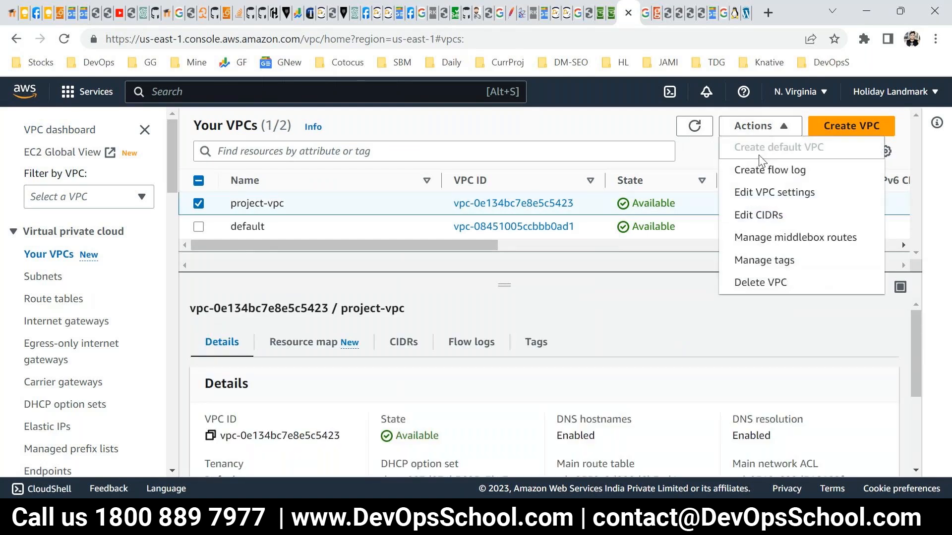
pyautogui.click(759, 282)
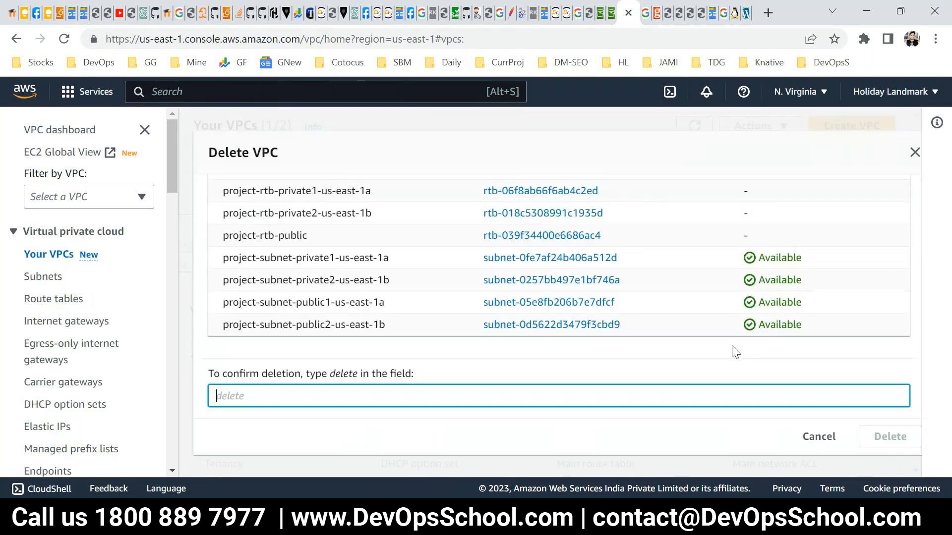
pyautogui.write('delete')
pyautogui.click(894, 436)
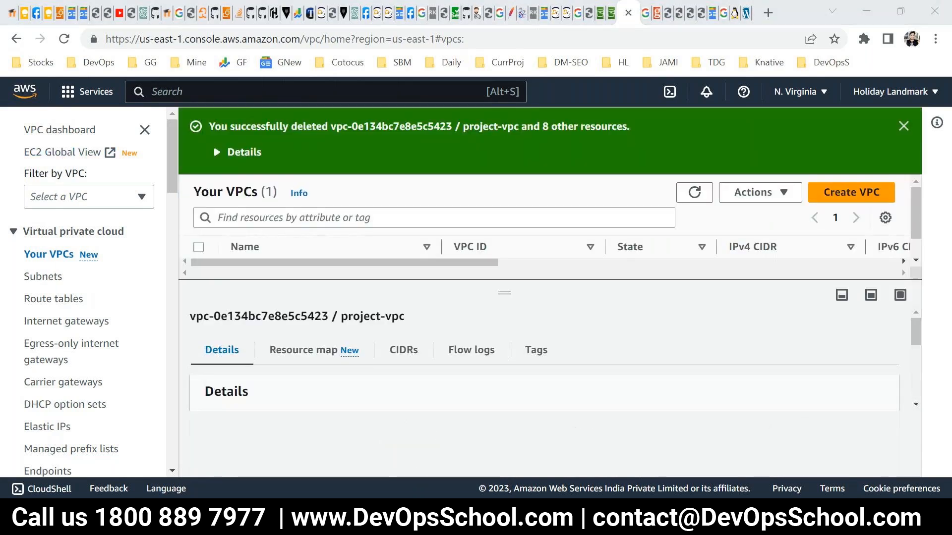
# - Switch to the dsdsd.txt notes in Notepad and review them
pyautogui.hotkey('alt', 'Tab')
pyautogui.scroll(9, 228, 191)
pyautogui.scroll(-2, 239, 277)
pyautogui.scroll(-2, 240, 280)
pyautogui.moveTo(250, 166); pyautogui.dragTo(125, 176)
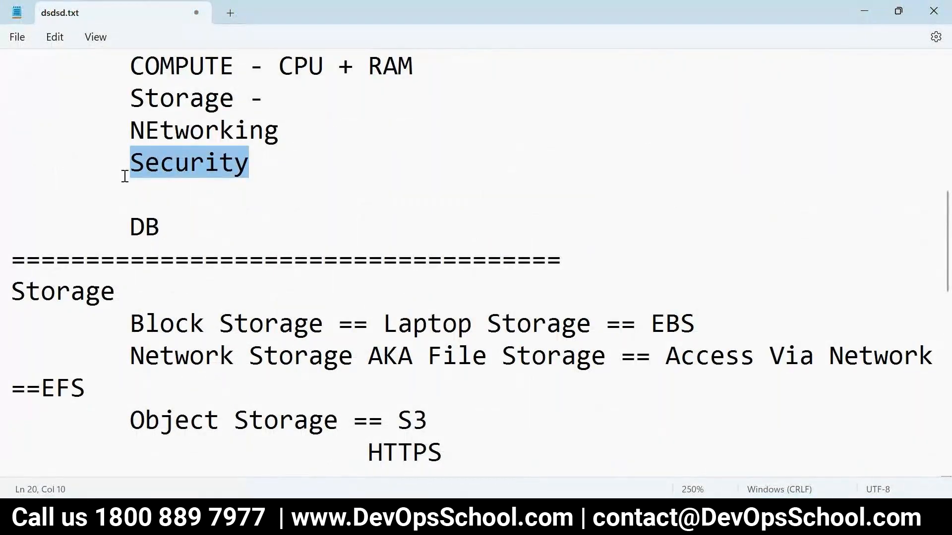
# - Add a separator row and the note 'How to share an account with others?' with indented 'root ac/'
pyautogui.scroll(-7, 280, 270)
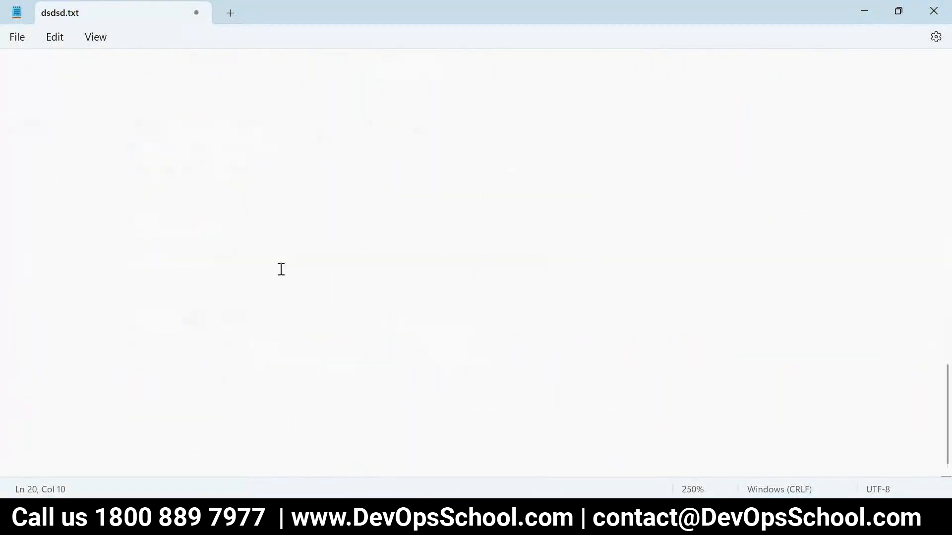
pyautogui.scroll(3, 281, 270)
pyautogui.click(202, 291)
pyautogui.press('Return')
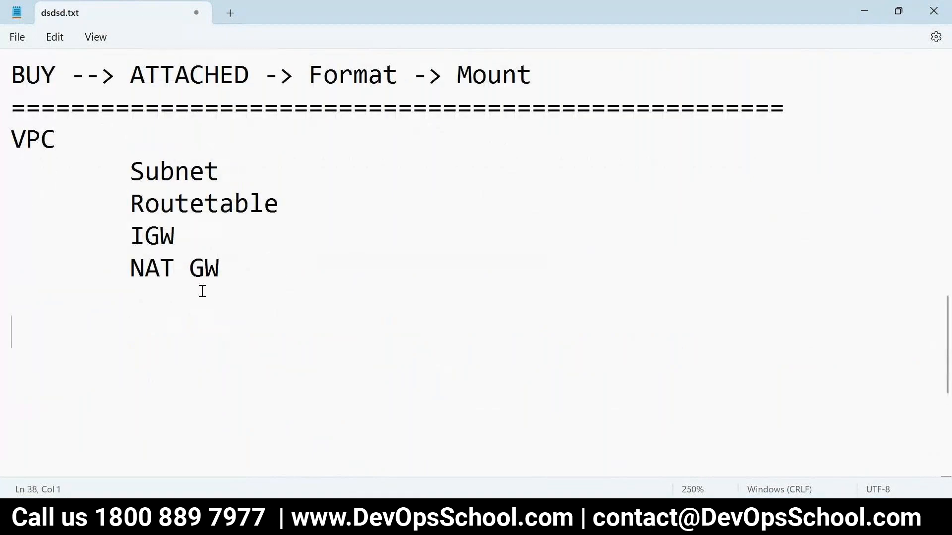
pyautogui.write('=================================')
pyautogui.press('Return')
pyautogui.write('How to')
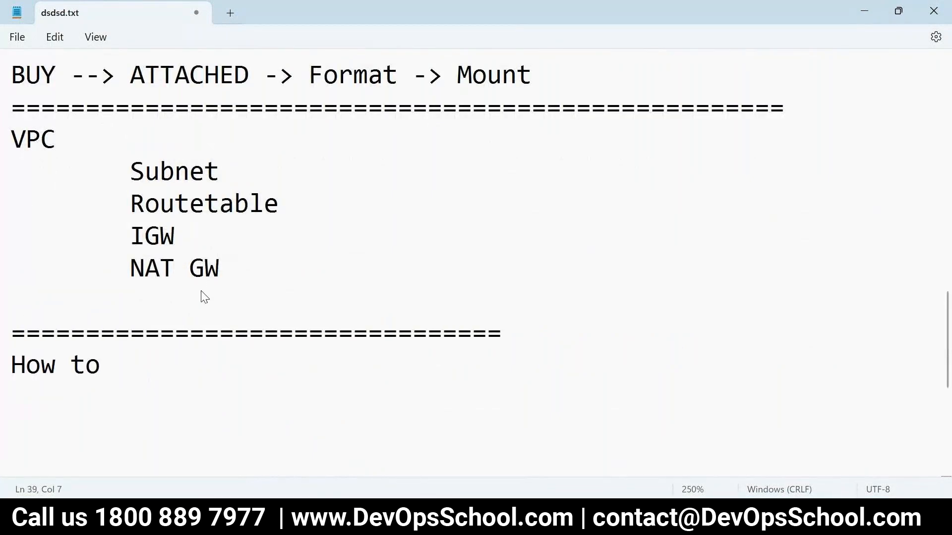
pyautogui.write(' share an aac')
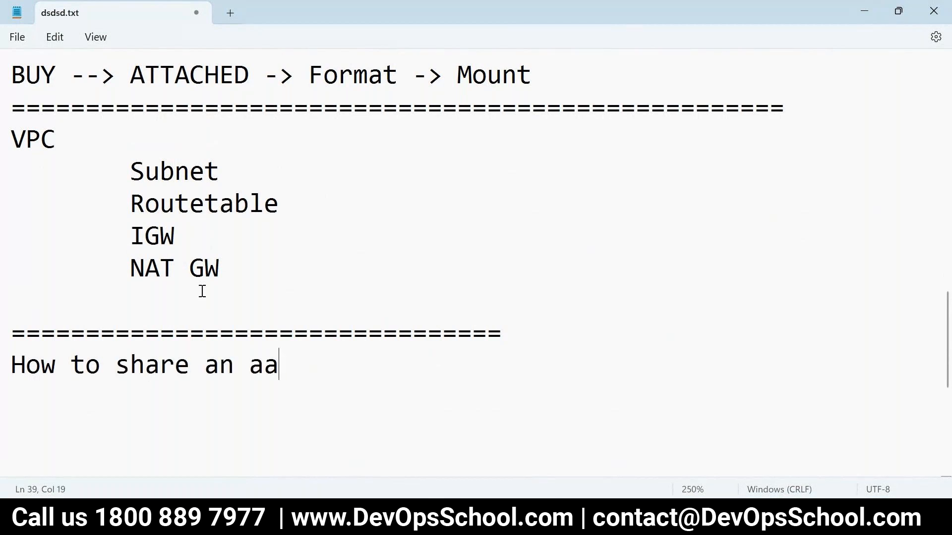
pyautogui.press('BackSpace')
pyautogui.press('BackSpace')
pyautogui.write('ccount w')
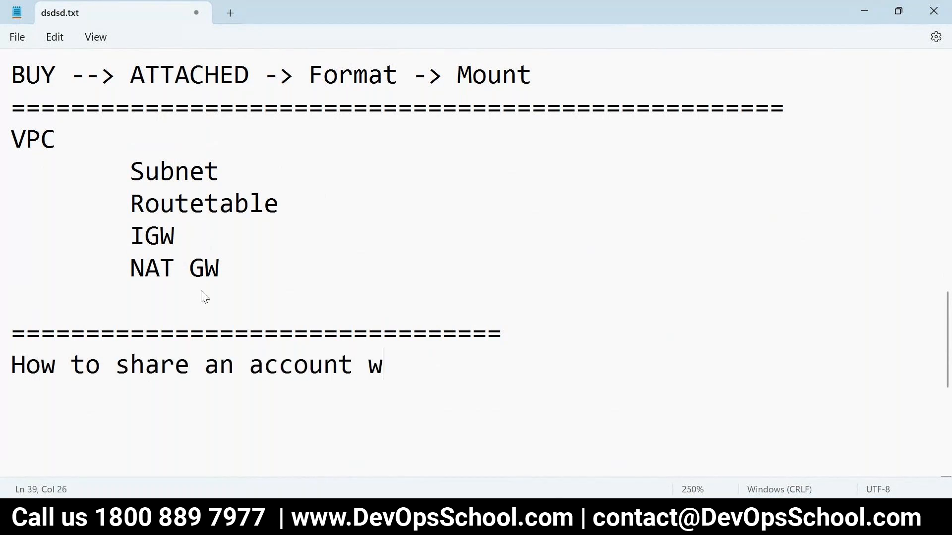
pyautogui.write('ith others?')
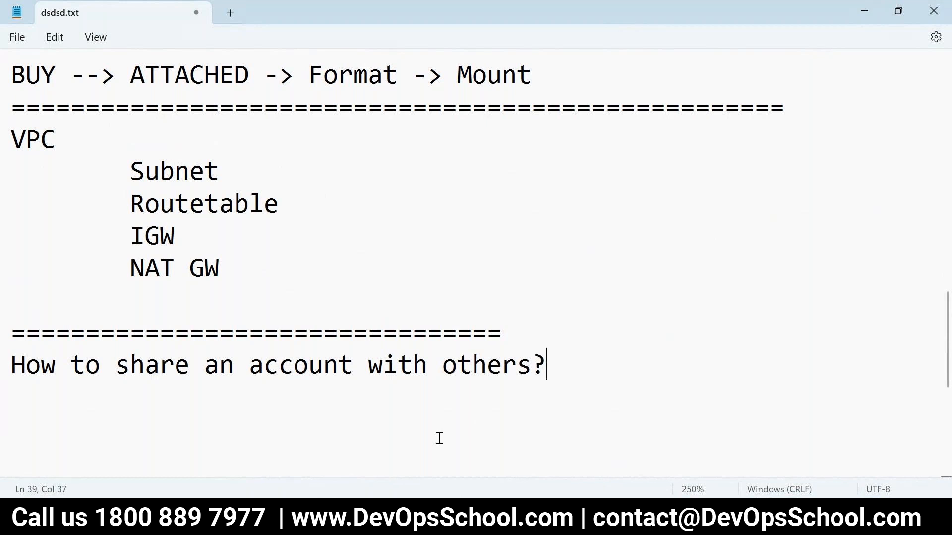
pyautogui.press('Return')
pyautogui.press('Tab')
pyautogui.write('root ac/')
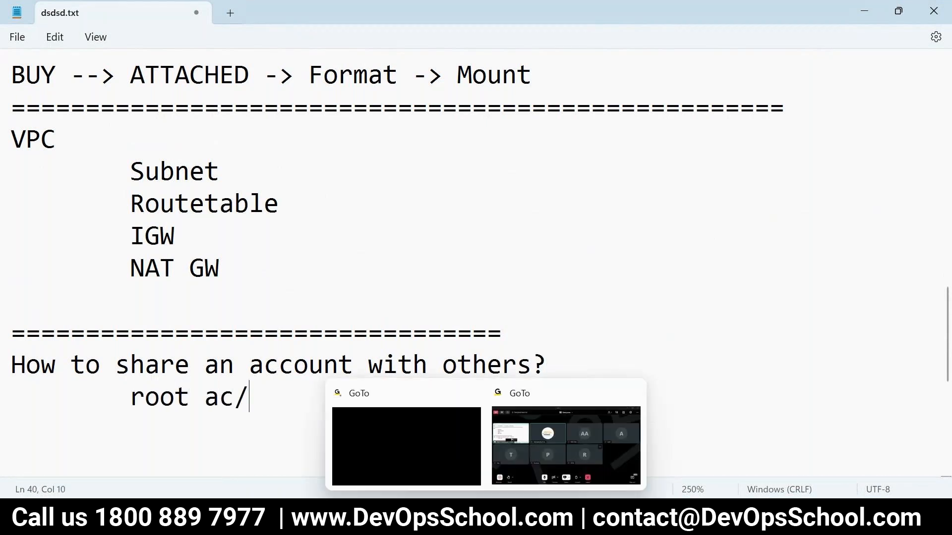
pyautogui.press('Return')
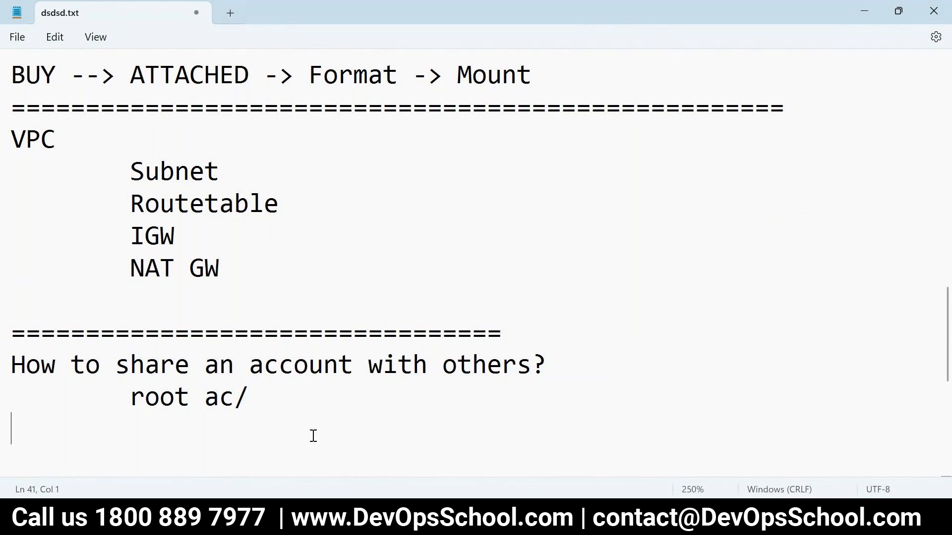
# - Deselect the notes and launch a new Paint window with Win+R
pyautogui.moveTo(412, 419); pyautogui.dragTo(2, 365)
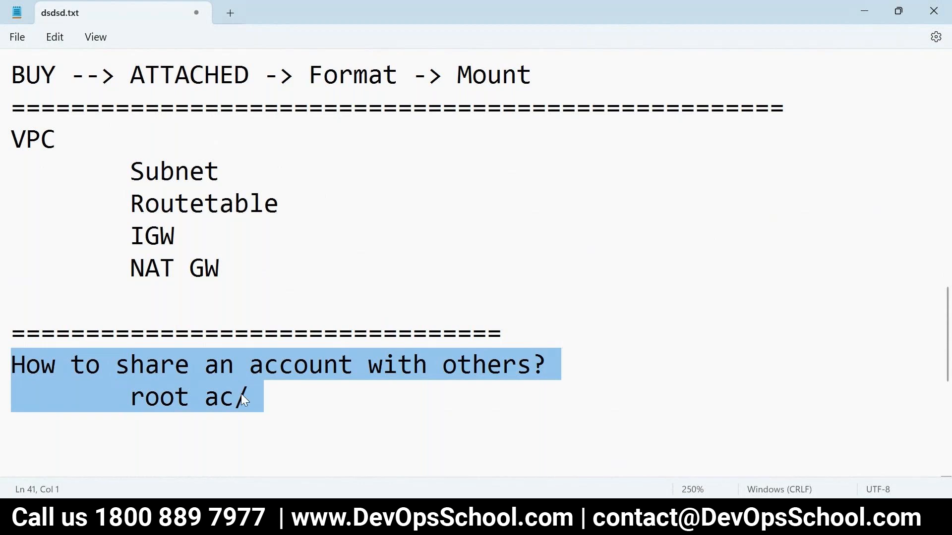
pyautogui.click(374, 433)
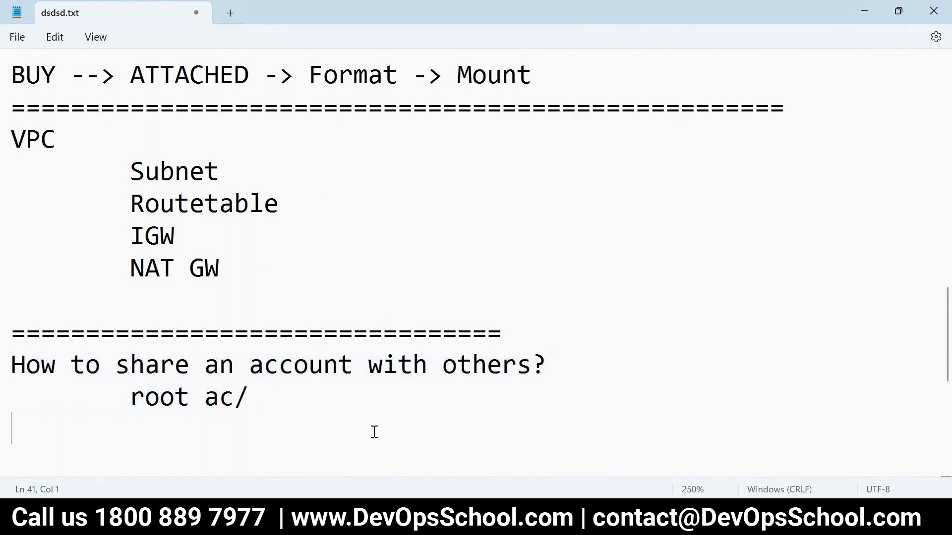
pyautogui.press('super+r')
pyautogui.press('Return')
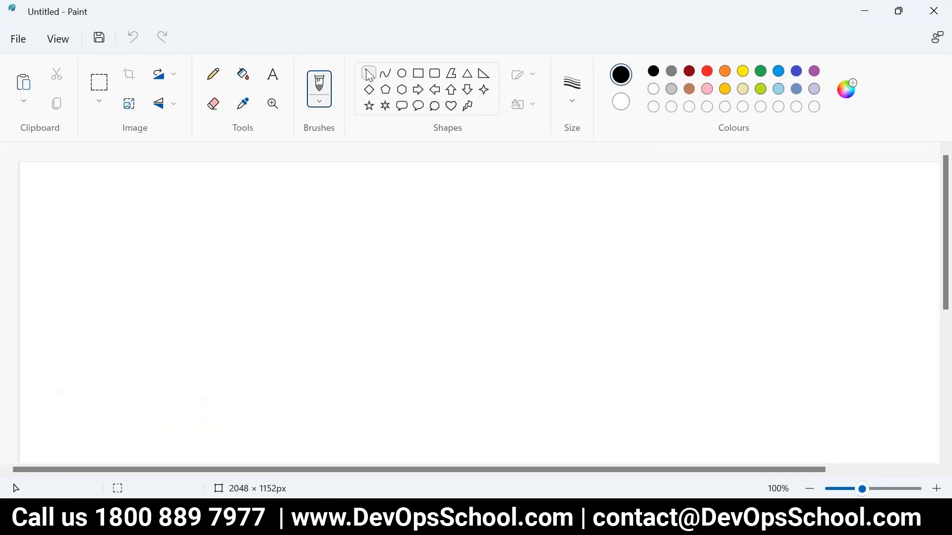
# - Pick the Pencil at 4px and draw the first horizontal lines down the left side
pyautogui.click(214, 76)
pyautogui.click(572, 85)
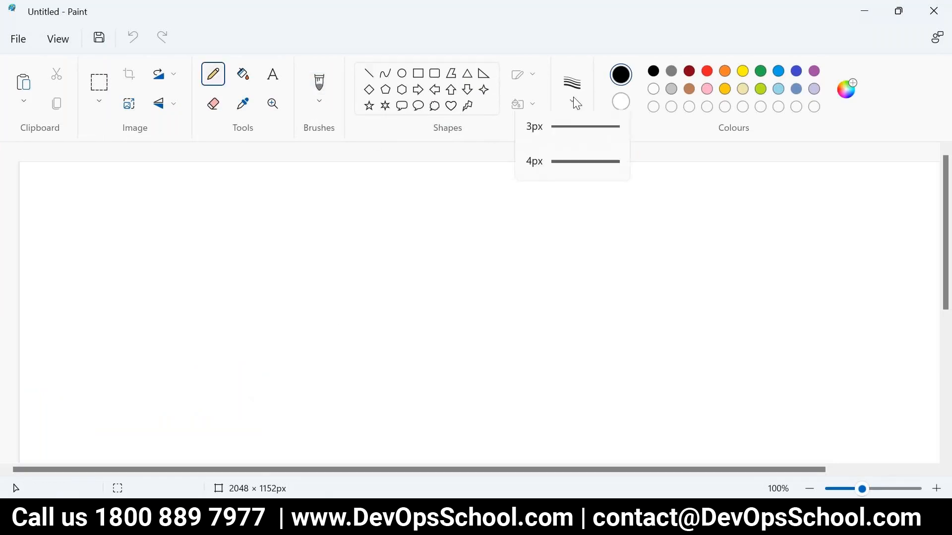
pyautogui.click(590, 232)
pyautogui.moveTo(51, 193); pyautogui.dragTo(148, 193)
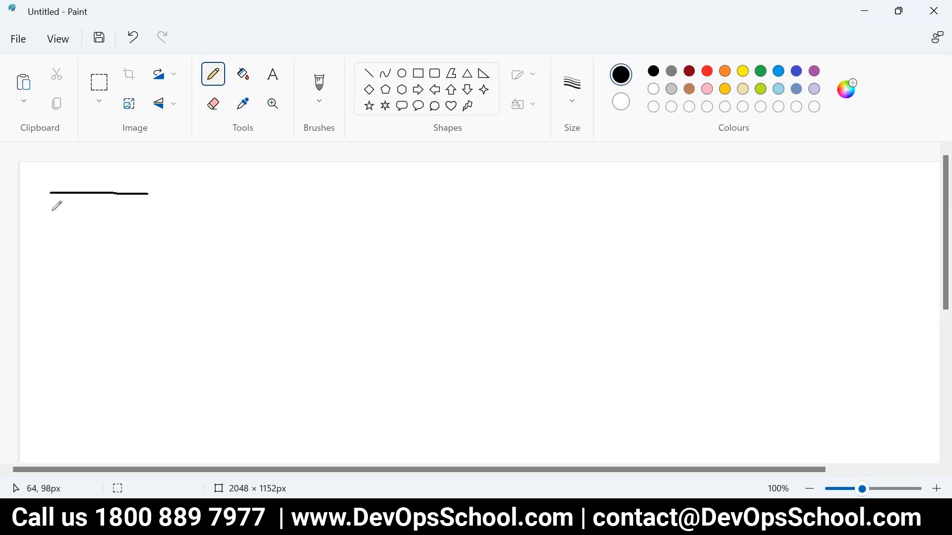
pyautogui.moveTo(51, 211); pyautogui.dragTo(146, 208)
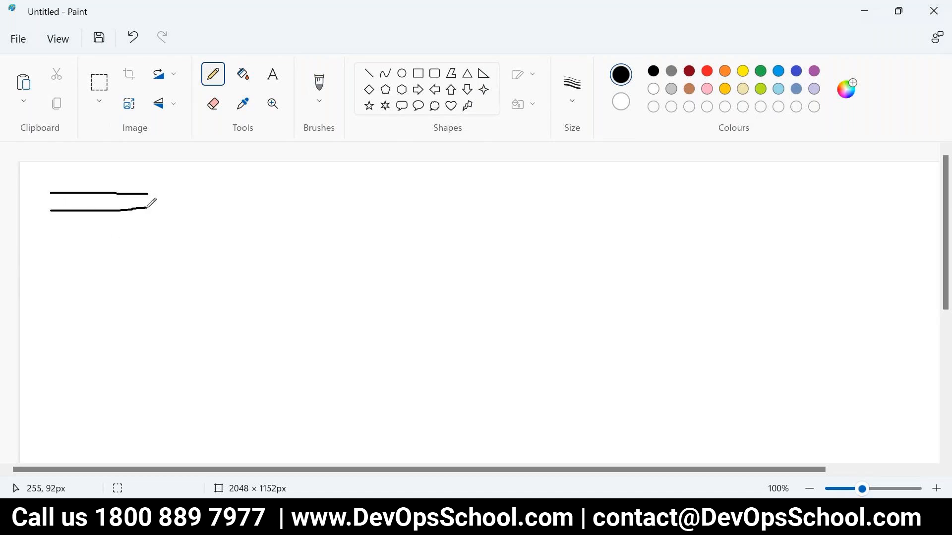
pyautogui.moveTo(55, 226); pyautogui.dragTo(120, 224)
pyautogui.moveTo(54, 241); pyautogui.dragTo(126, 240)
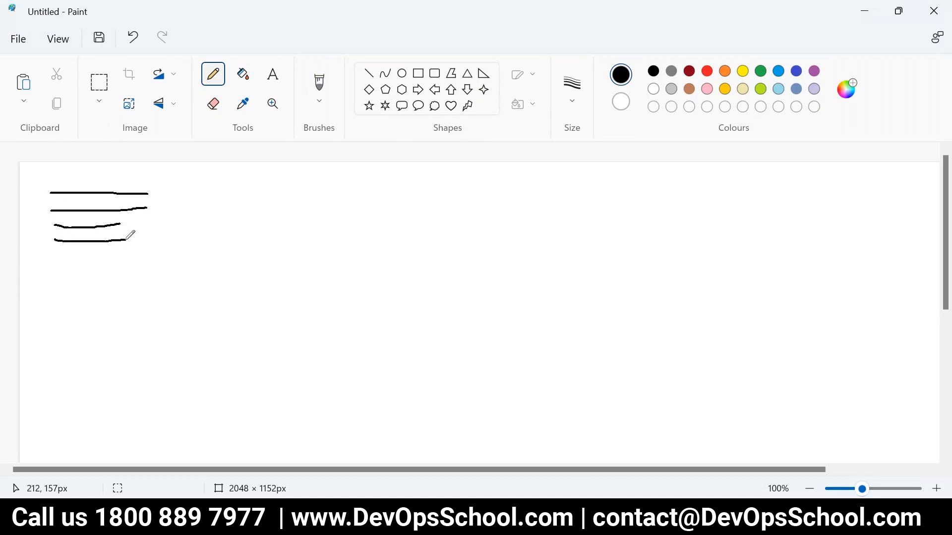
pyautogui.moveTo(63, 254); pyautogui.dragTo(152, 258)
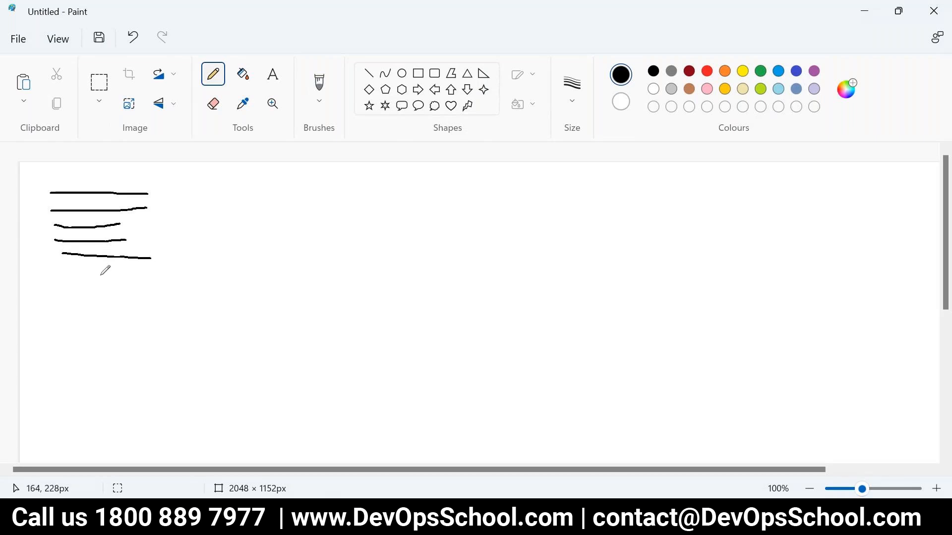
pyautogui.moveTo(61, 272); pyautogui.dragTo(152, 271)
# - Extend the stack of lines toward the canvas bottom and add a small looped mark on top
pyautogui.moveTo(64, 293); pyautogui.dragTo(140, 286)
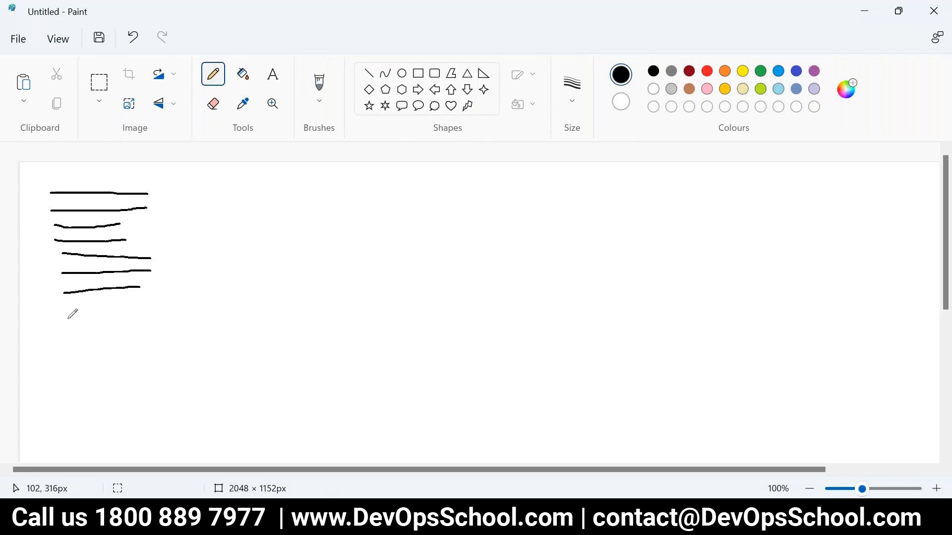
pyautogui.moveTo(57, 317); pyautogui.dragTo(125, 310)
pyautogui.moveTo(58, 338); pyautogui.dragTo(126, 325)
pyautogui.moveTo(47, 370); pyautogui.dragTo(93, 355)
pyautogui.moveTo(46, 391); pyautogui.dragTo(101, 378)
pyautogui.moveTo(43, 423); pyautogui.dragTo(112, 411)
pyautogui.moveTo(61, 452); pyautogui.dragTo(119, 440)
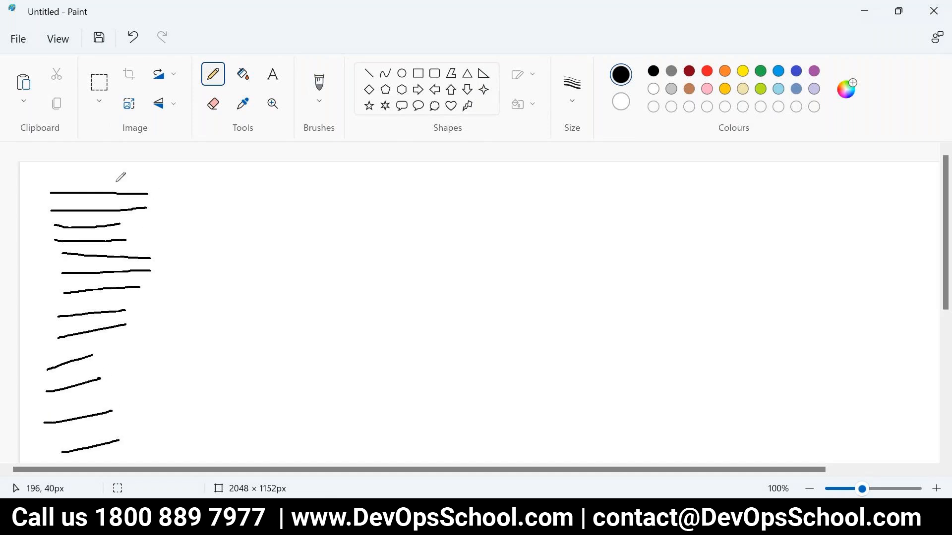
pyautogui.moveTo(109, 169); pyautogui.dragTo(110, 184)
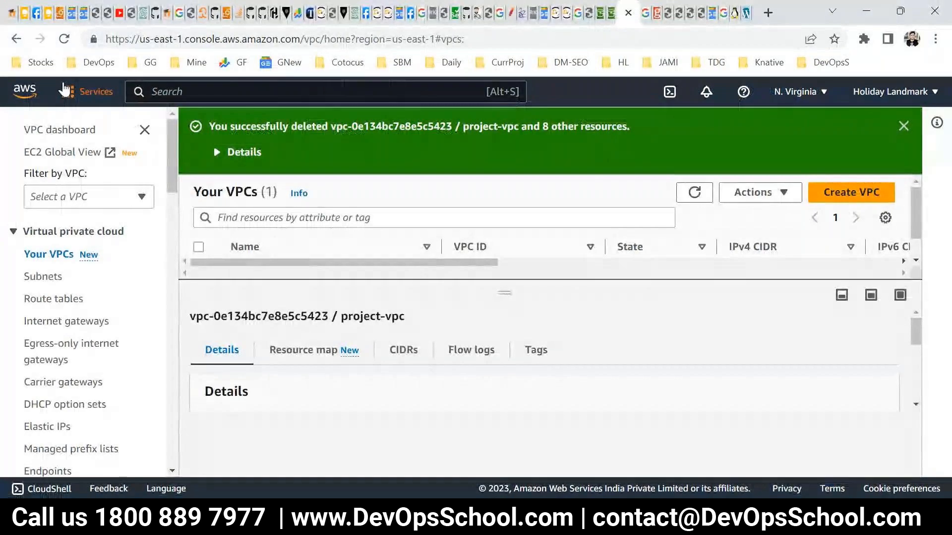
# - Navigate through Services > Security, Identity, & Compliance to the IAM dashboard
pyautogui.click(89, 91)
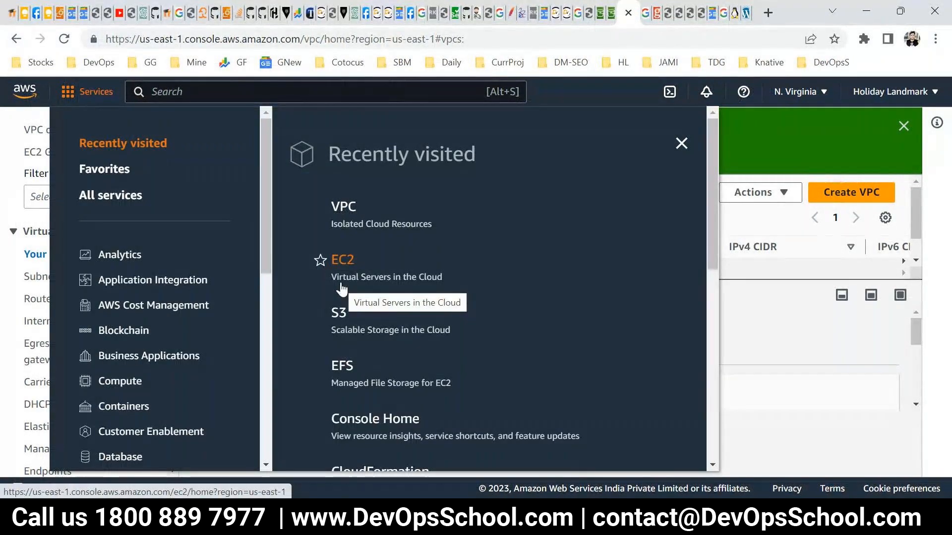
pyautogui.scroll(-3, 206, 374)
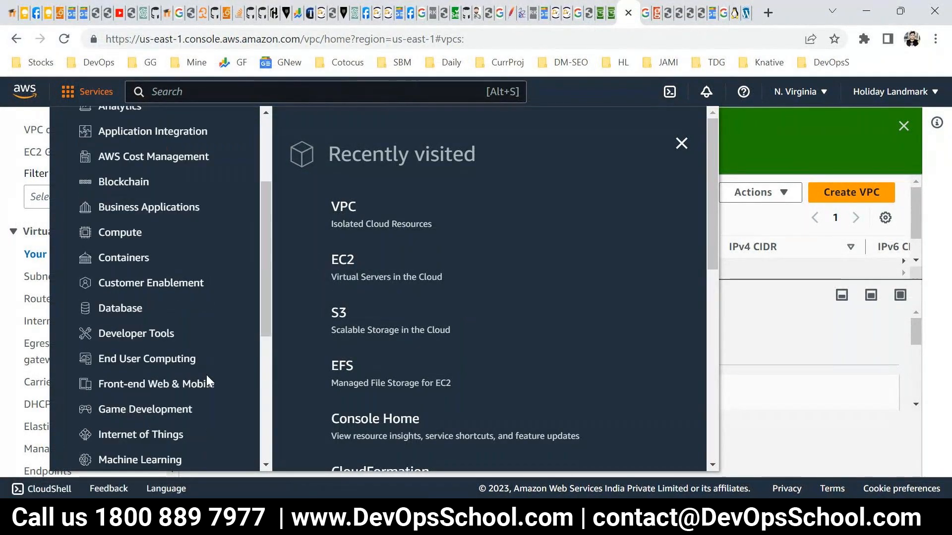
pyautogui.scroll(-1, 207, 379)
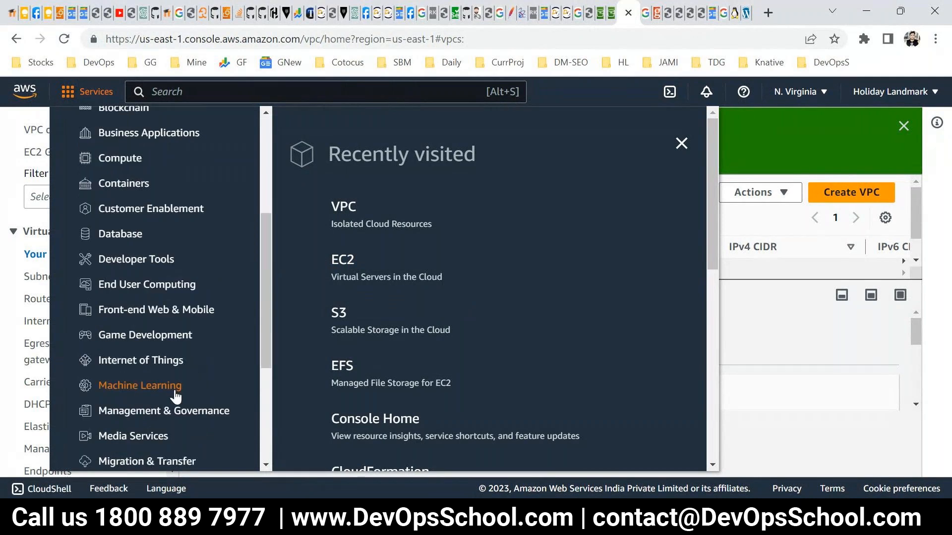
pyautogui.scroll(-1, 194, 398)
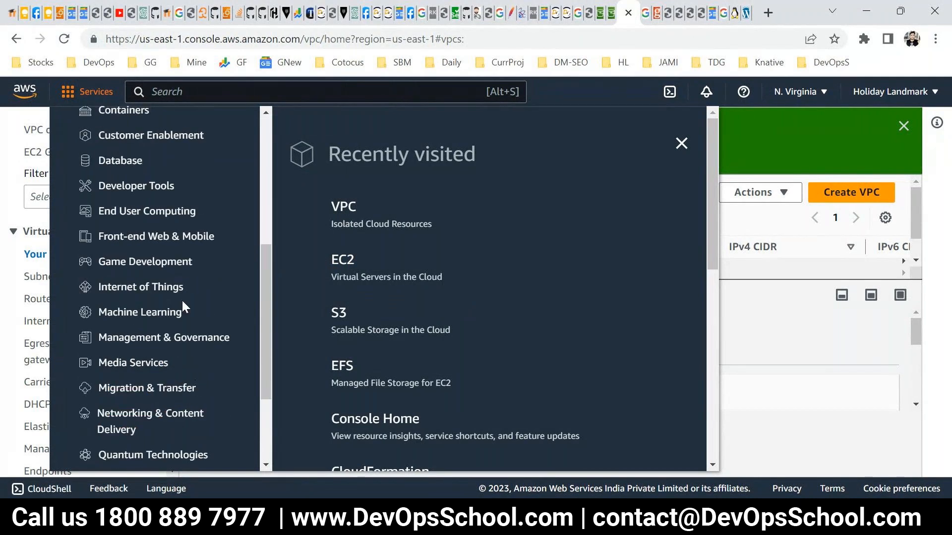
pyautogui.scroll(1, 184, 347)
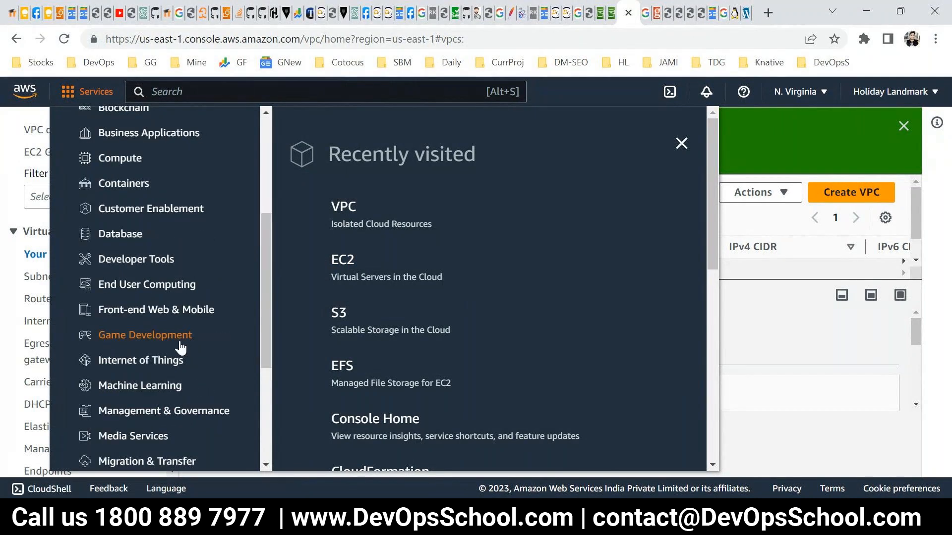
pyautogui.scroll(-3, 180, 348)
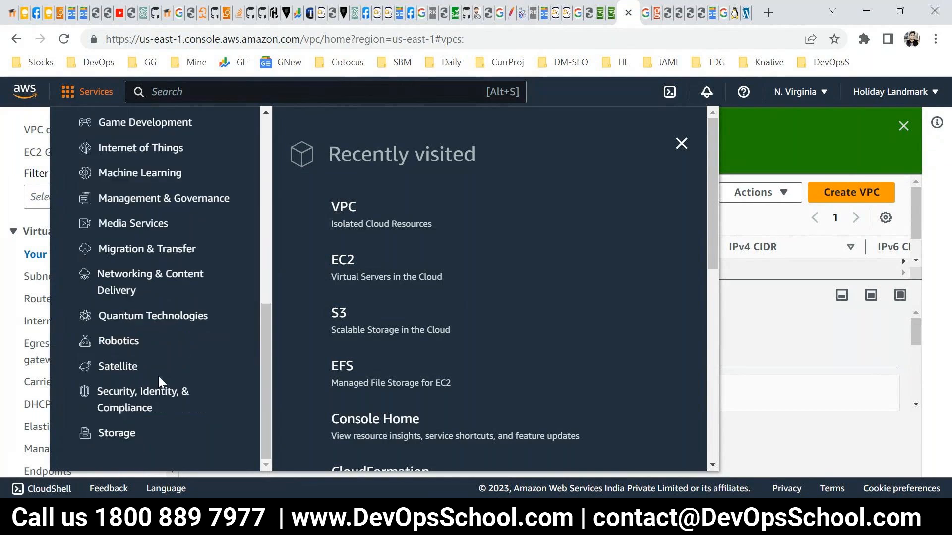
pyautogui.click(154, 394)
pyautogui.scroll(-2, 506, 356)
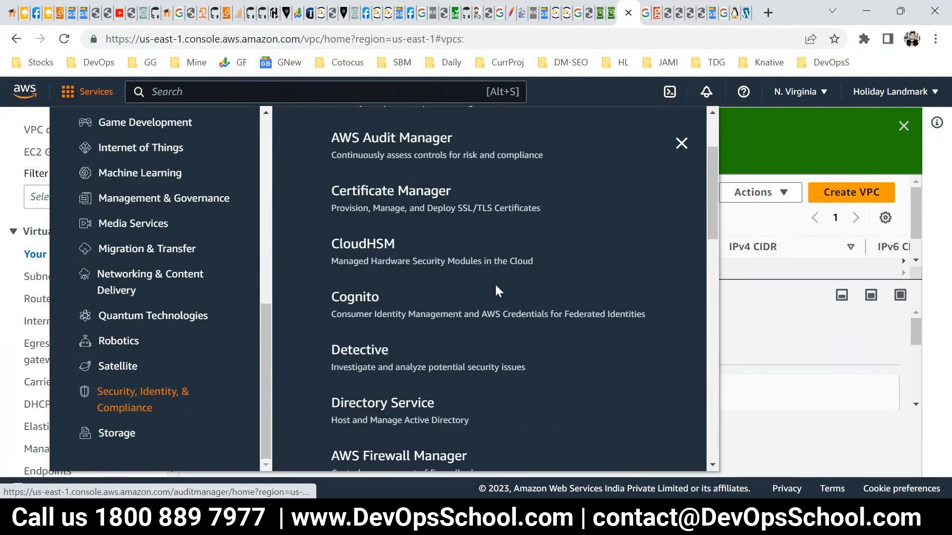
pyautogui.scroll(-4, 495, 291)
pyautogui.scroll(-1, 407, 331)
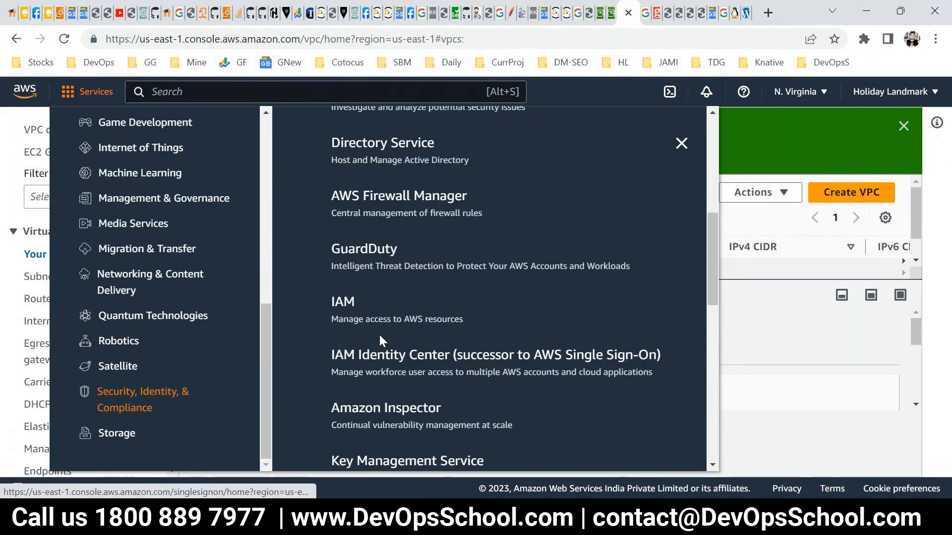
pyautogui.click(334, 301)
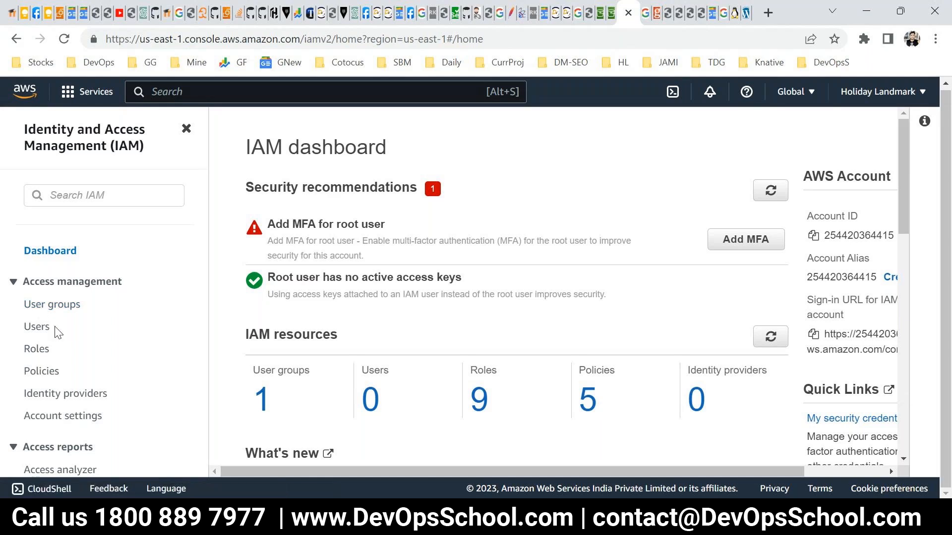
# - Open IAM Policies, zoom the page out and highlight the 1109-policy total
pyautogui.click(44, 372)
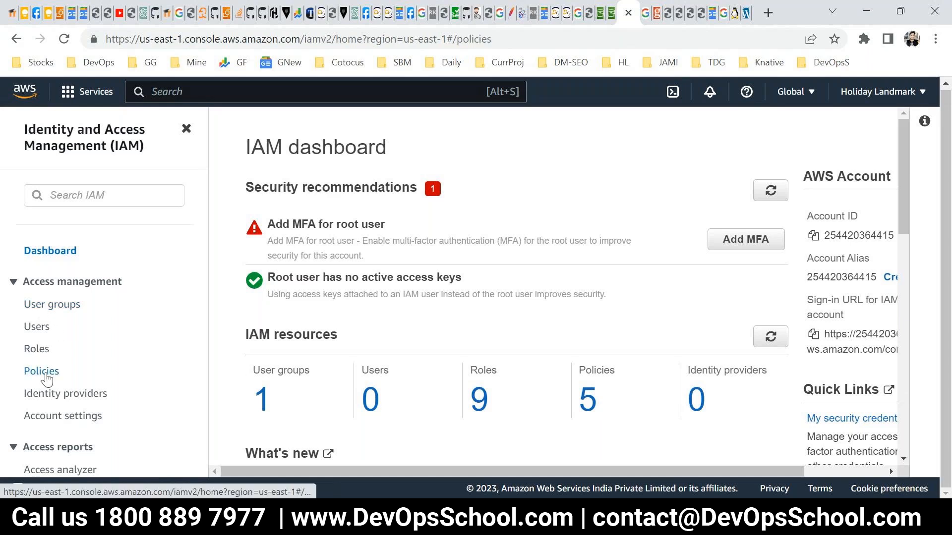
pyautogui.scroll(-9, 542, 335)
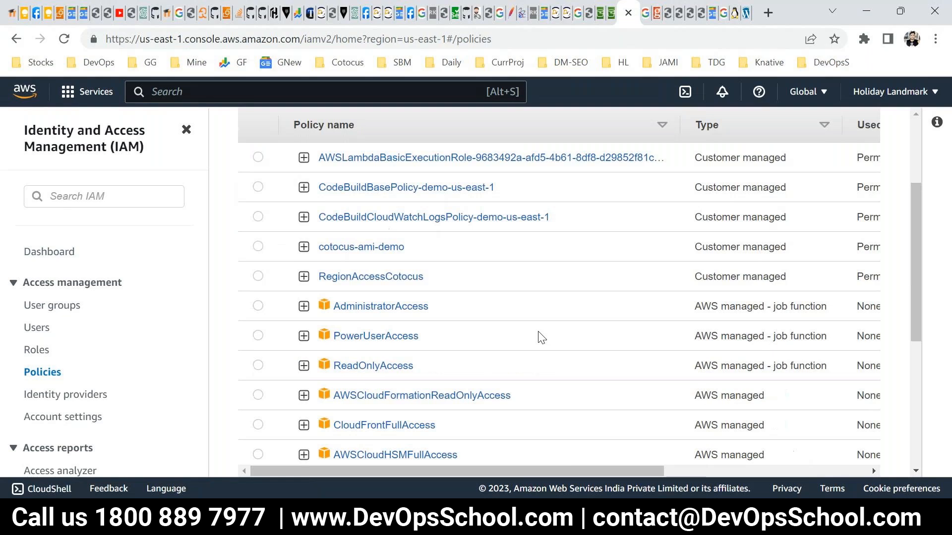
pyautogui.scroll(9, 542, 337)
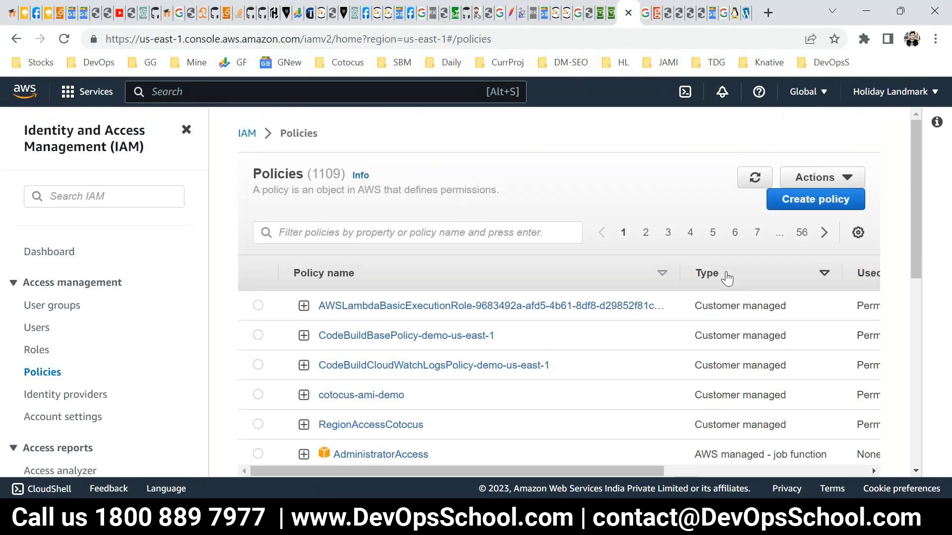
pyautogui.hotkey('ctrl', '-')
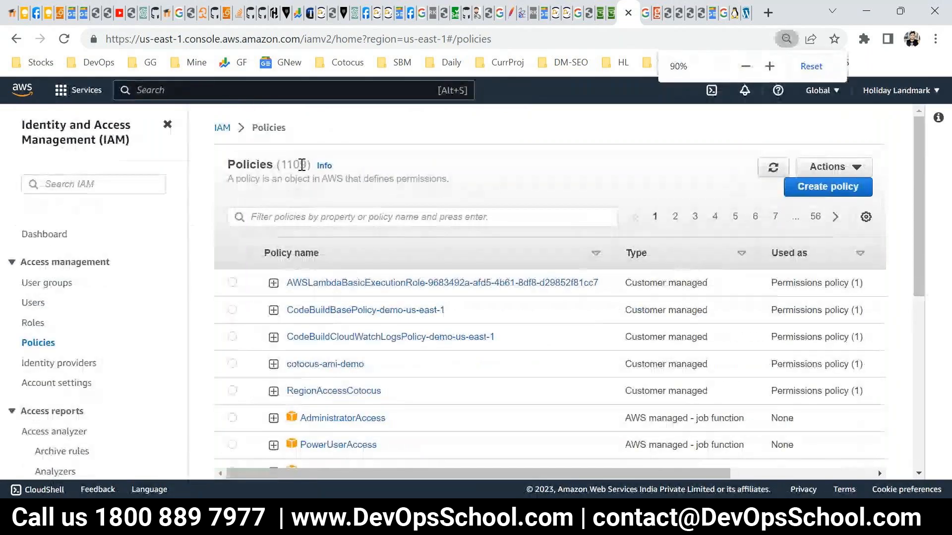
pyautogui.moveTo(302, 165); pyautogui.dragTo(287, 165)
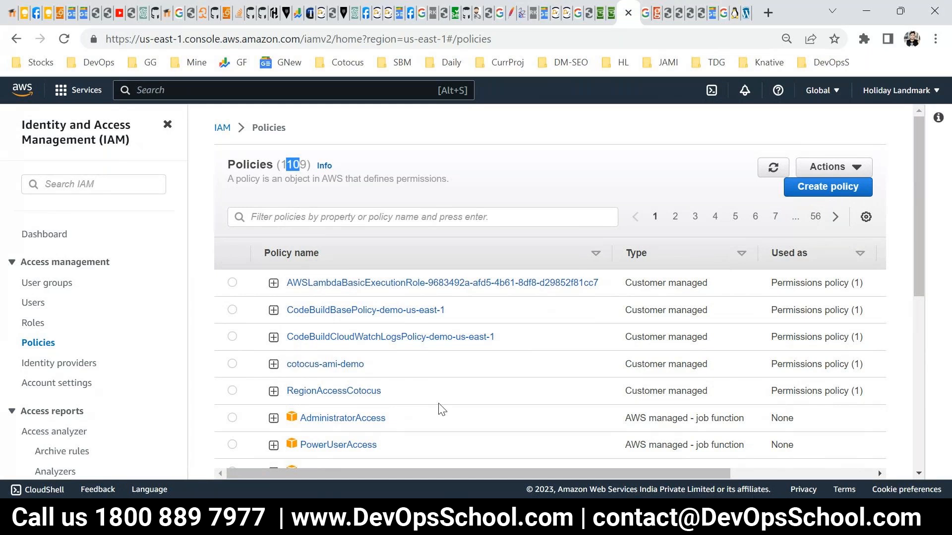
pyautogui.press('alt')
# - In the Paint sketch, draw a tall bracket, a circle of small figures and a lone figure below it
pyautogui.moveTo(724, 487)
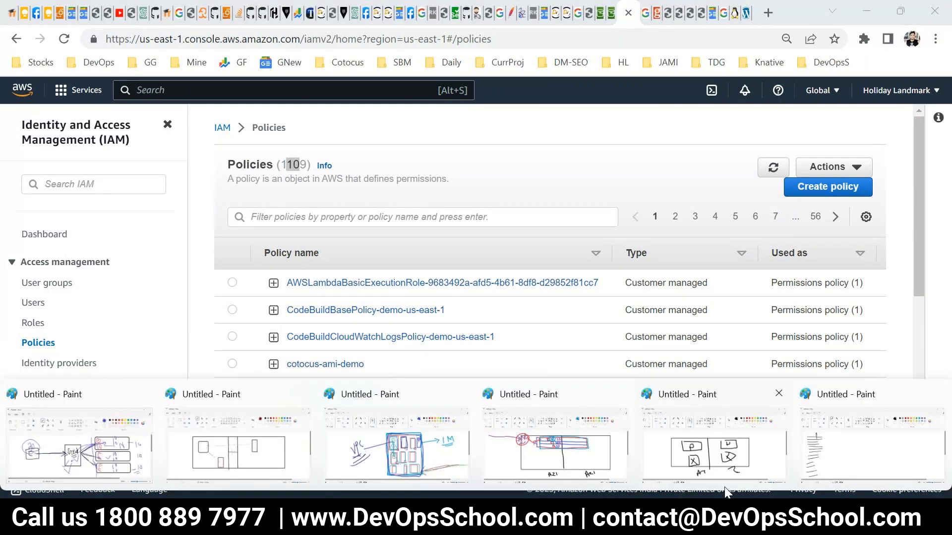
pyautogui.click(847, 451)
pyautogui.moveTo(164, 184)
pyautogui.mouseDown()
pyautogui.moveTo(227, 428)
pyautogui.moveTo(158, 438)
pyautogui.mouseUp()
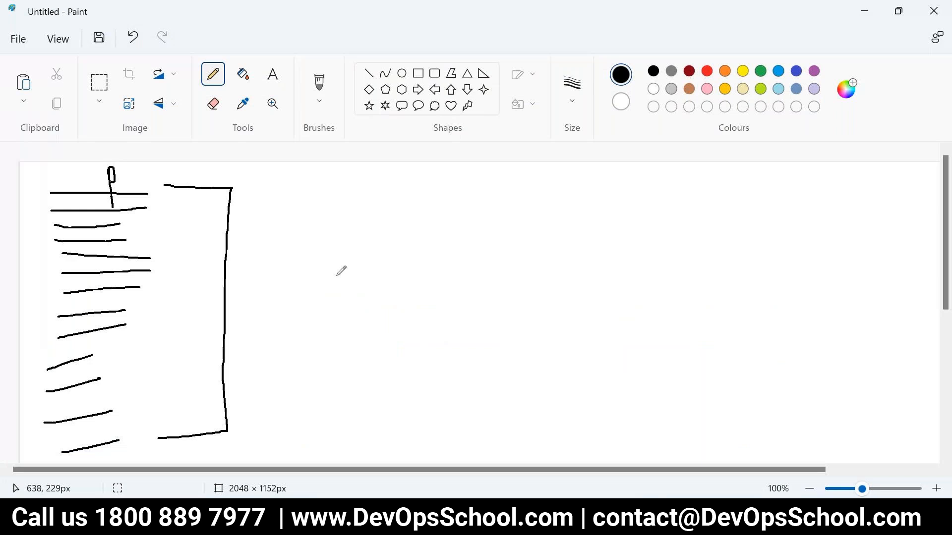
pyautogui.moveTo(413, 187)
pyautogui.mouseDown()
pyautogui.moveTo(358, 211)
pyautogui.moveTo(517, 242)
pyautogui.moveTo(415, 177)
pyautogui.moveTo(393, 196)
pyautogui.moveTo(408, 188)
pyautogui.moveTo(400, 229)
pyautogui.moveTo(417, 207)
pyautogui.moveTo(444, 199)
pyautogui.moveTo(442, 238)
pyautogui.moveTo(465, 226)
pyautogui.moveTo(404, 257)
pyautogui.moveTo(410, 271)
pyautogui.mouseUp()
pyautogui.moveTo(460, 251)
pyautogui.mouseDown()
pyautogui.moveTo(442, 259)
pyautogui.moveTo(480, 276)
pyautogui.moveTo(467, 288)
pyautogui.mouseUp()
pyautogui.moveTo(402, 351)
pyautogui.mouseDown()
pyautogui.moveTo(439, 341)
pyautogui.moveTo(427, 369)
pyautogui.mouseUp()
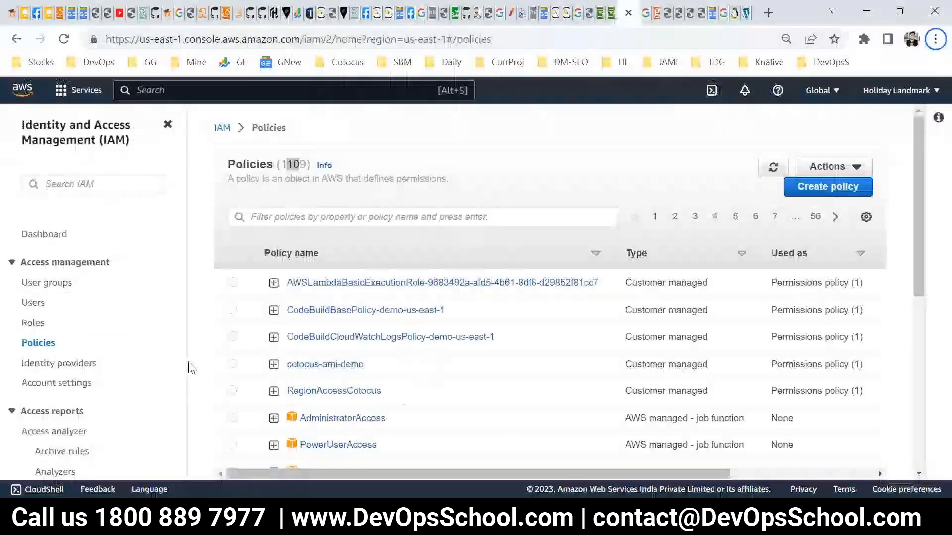
# - Glance at the IAM Users and User groups pages, then return to Paint
pyautogui.click(31, 302)
pyautogui.click(44, 283)
pyautogui.hotkey('alt', 'Tab')
# - Connect the bracket to the circle and lone figure, add lines and a second bracket, and switch to red
pyautogui.moveTo(150, 269); pyautogui.dragTo(335, 244)
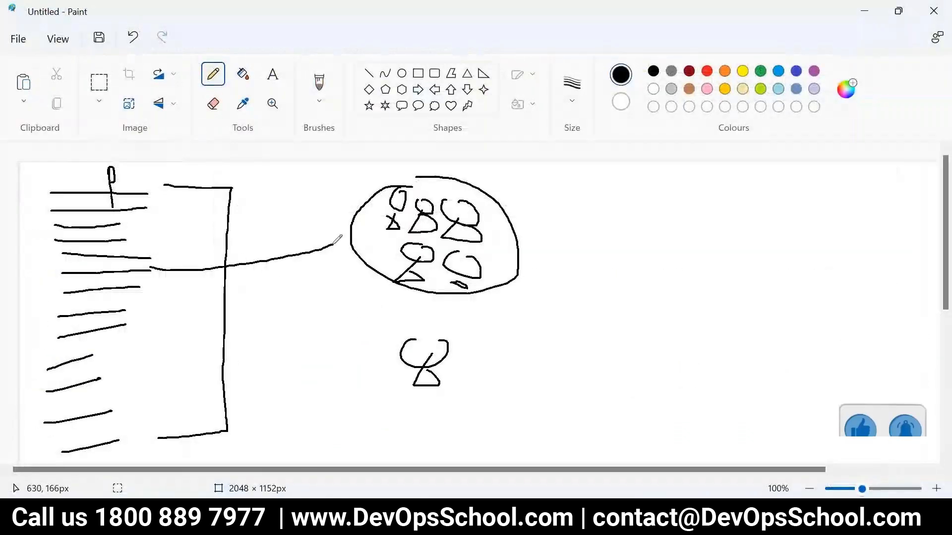
pyautogui.moveTo(186, 298)
pyautogui.mouseDown()
pyautogui.moveTo(340, 357)
pyautogui.moveTo(412, 366)
pyautogui.mouseUp()
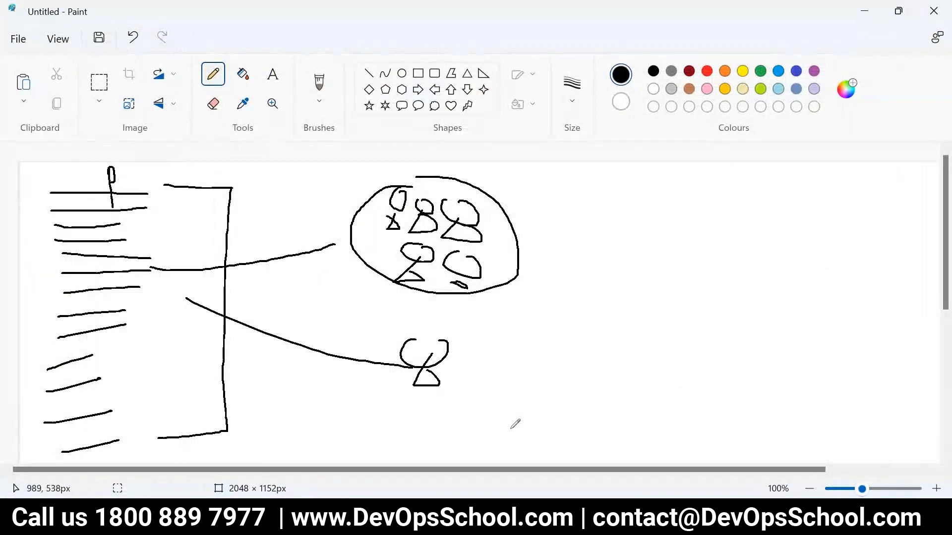
pyautogui.moveTo(494, 263); pyautogui.dragTo(699, 306)
pyautogui.moveTo(716, 201)
pyautogui.mouseDown()
pyautogui.moveTo(704, 399)
pyautogui.moveTo(862, 240)
pyautogui.moveTo(711, 215)
pyautogui.mouseUp()
pyautogui.moveTo(110, 182)
pyautogui.mouseDown()
pyautogui.moveTo(161, 183)
pyautogui.moveTo(144, 431)
pyautogui.moveTo(129, 431)
pyautogui.mouseUp()
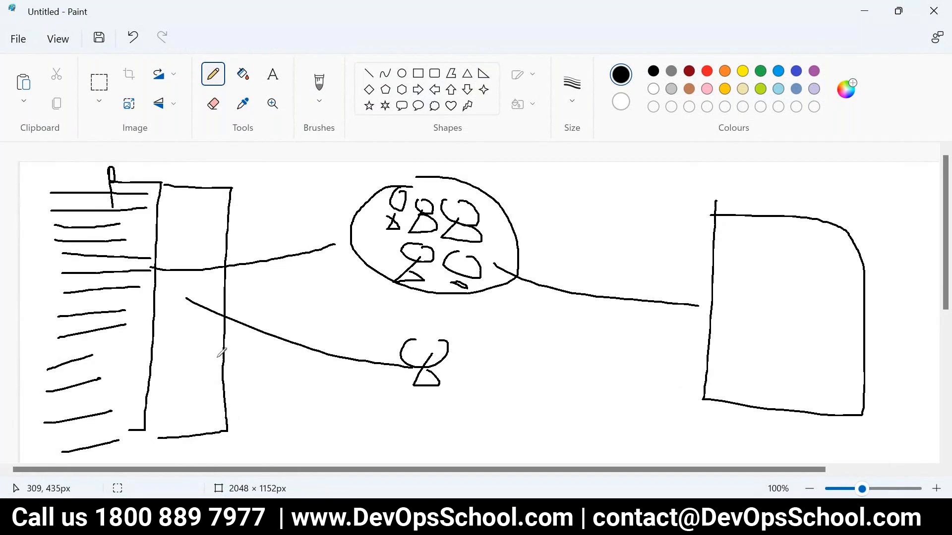
pyautogui.click(707, 71)
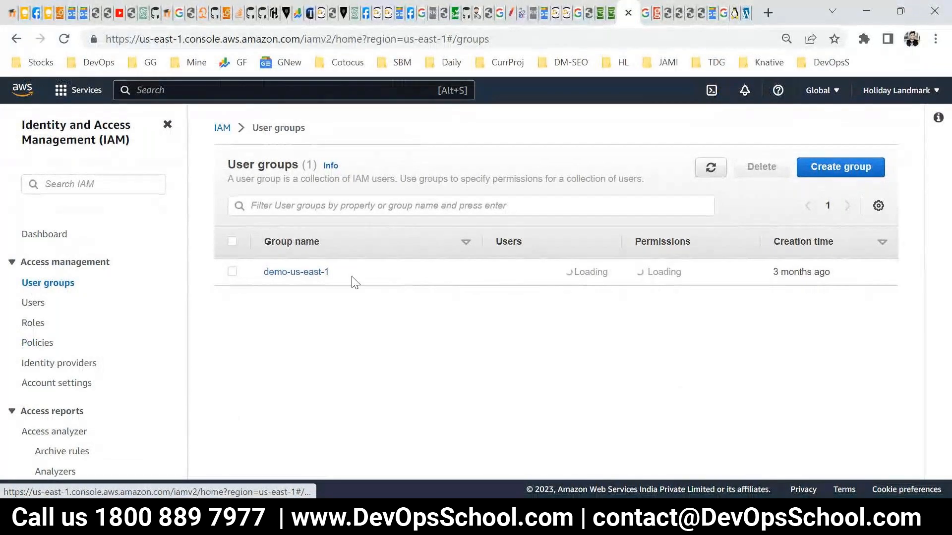
# - Delete the demo-us-east-1 user group, pasting its name into the confirmation field
pyautogui.click(232, 271)
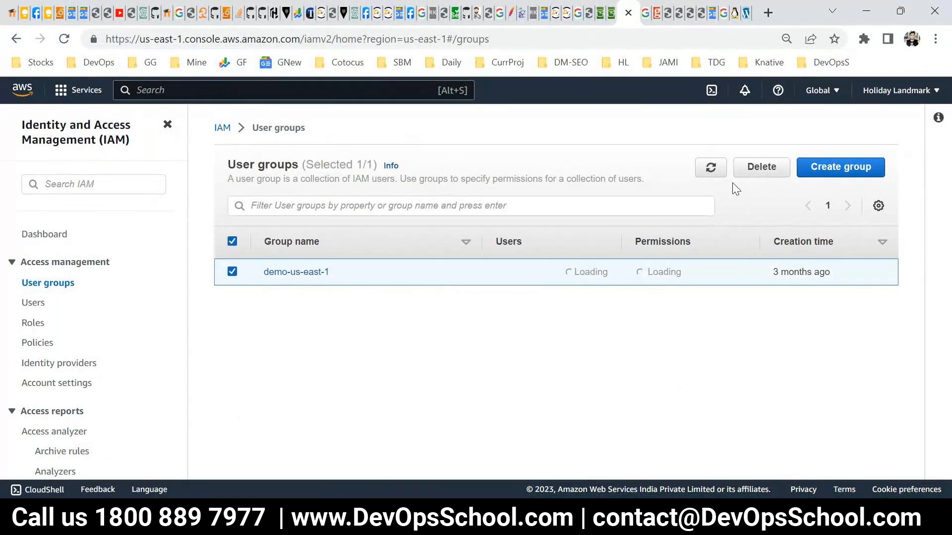
pyautogui.click(744, 170)
pyautogui.click(394, 338)
pyautogui.moveTo(328, 207); pyautogui.dragTo(422, 205)
pyautogui.hotkey('ctrl', 'c')
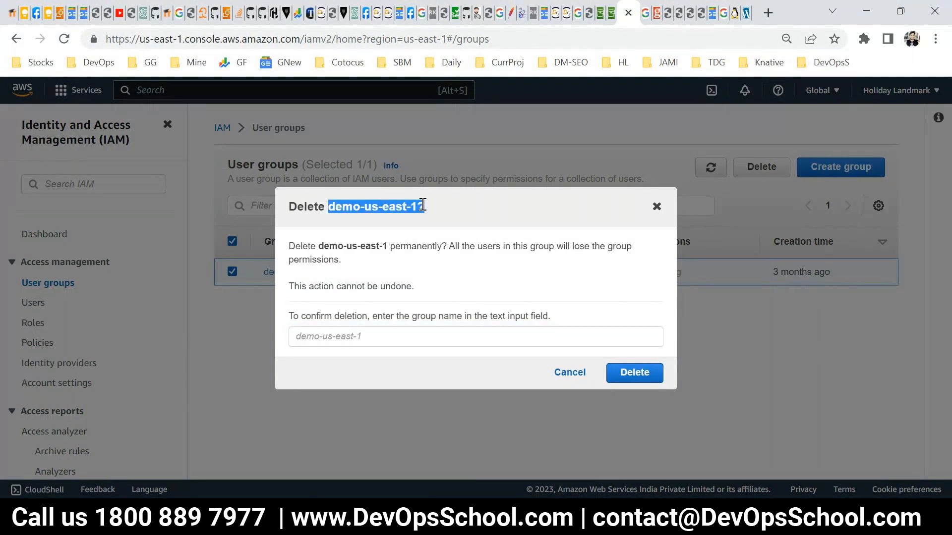
pyautogui.click(365, 336)
pyautogui.hotkey('ctrl', 'v')
pyautogui.click(627, 385)
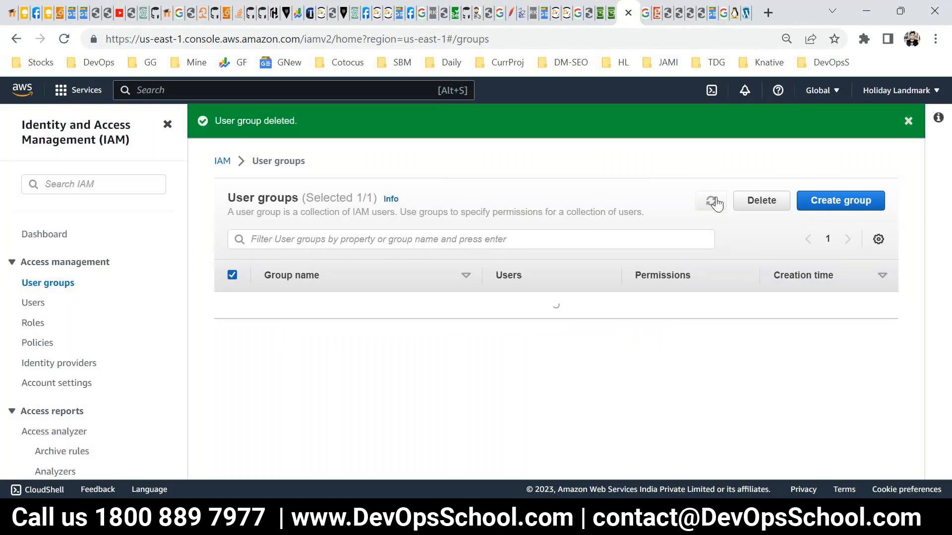
pyautogui.click(827, 205)
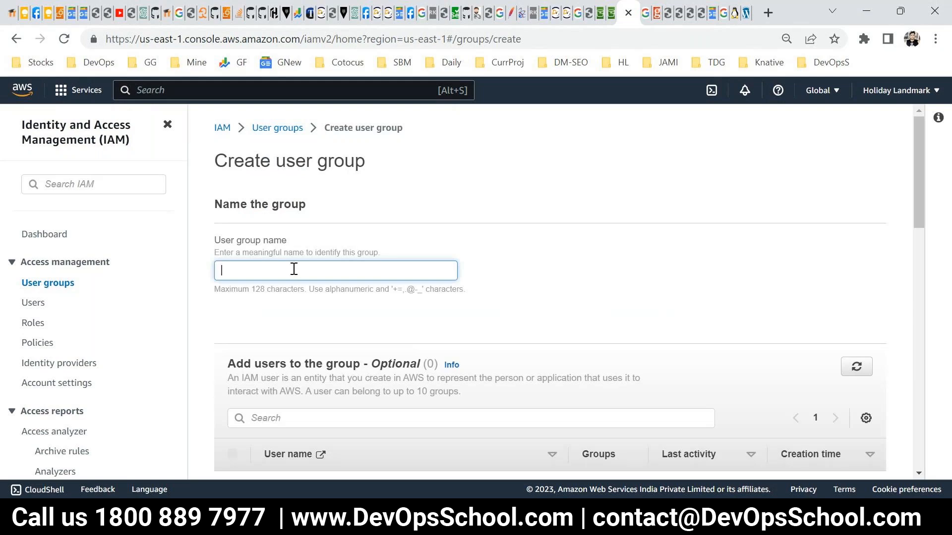
# - Enter demo as the new user group's name
pyautogui.write('demo')
pyautogui.hotkey('ctrl', 'a')
pyautogui.scroll(-3, 340, 299)
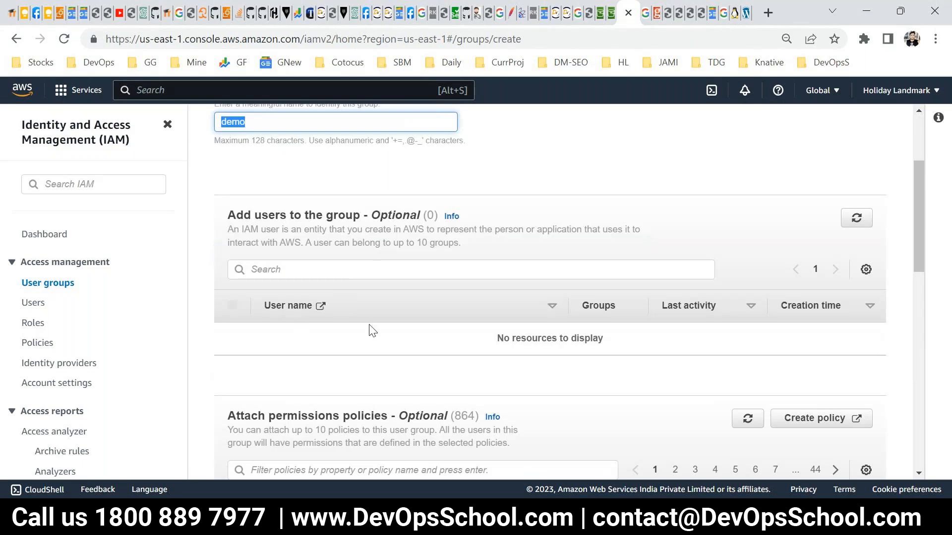
pyautogui.scroll(-5, 724, 385)
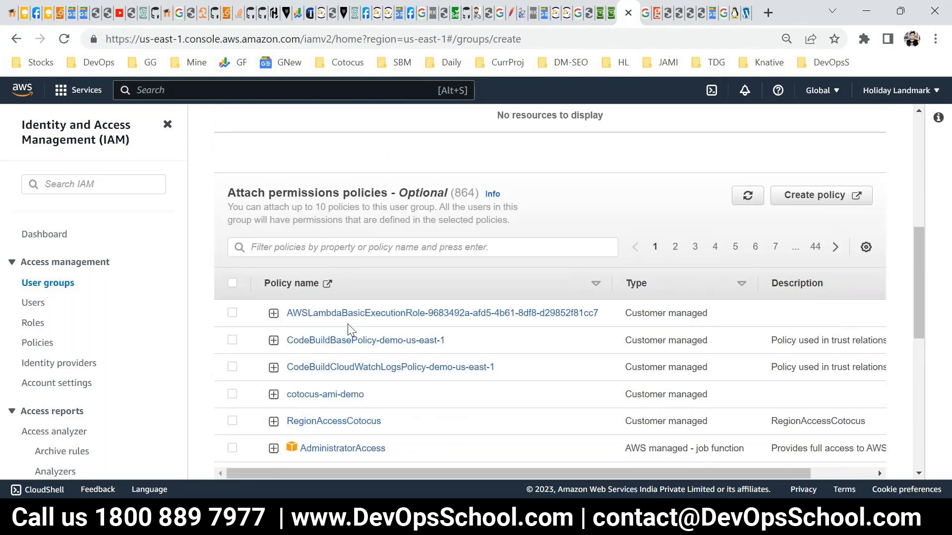
pyautogui.scroll(-2, 349, 328)
# - Filter policies by ec2, attach AmazonEC2FullAccess and create the group
pyautogui.click(287, 172)
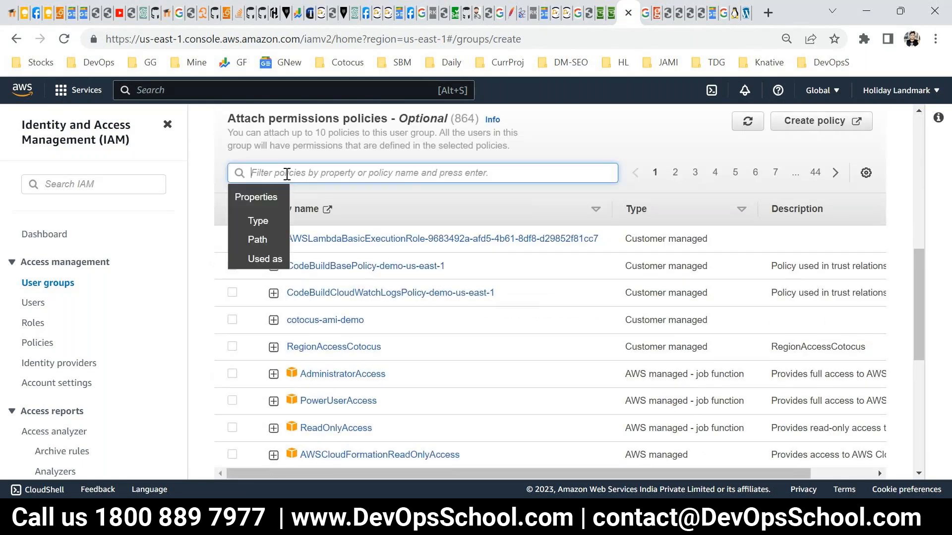
pyautogui.write('ec2')
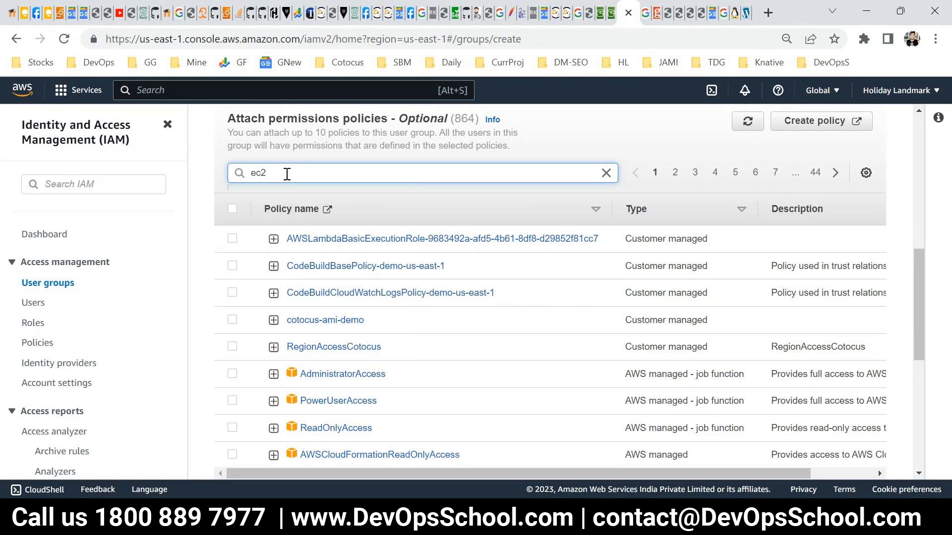
pyautogui.press('Return')
pyautogui.click(243, 266)
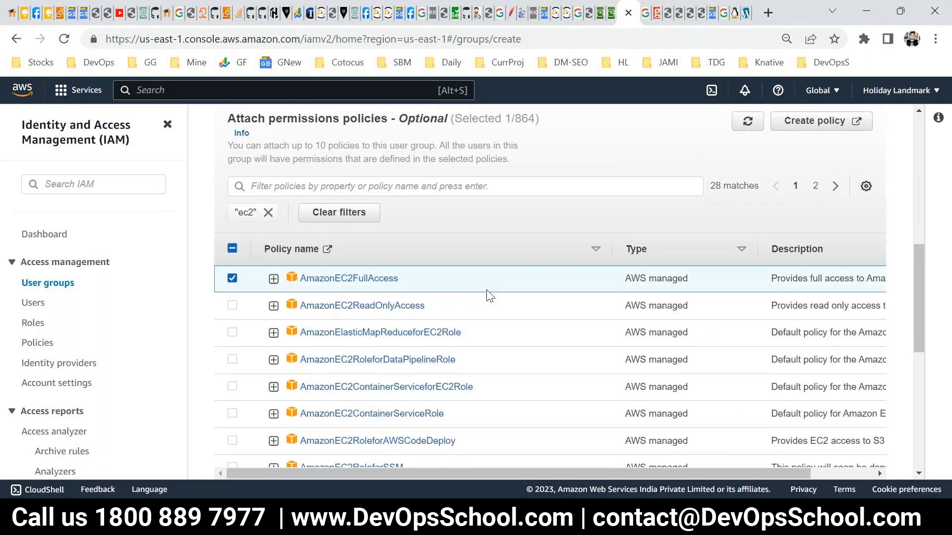
pyautogui.scroll(-8, 490, 296)
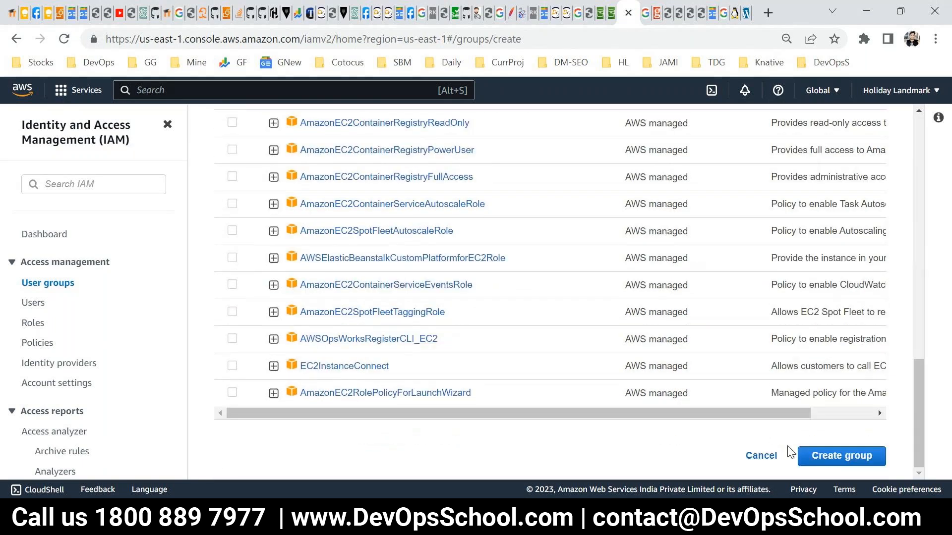
pyautogui.click(813, 455)
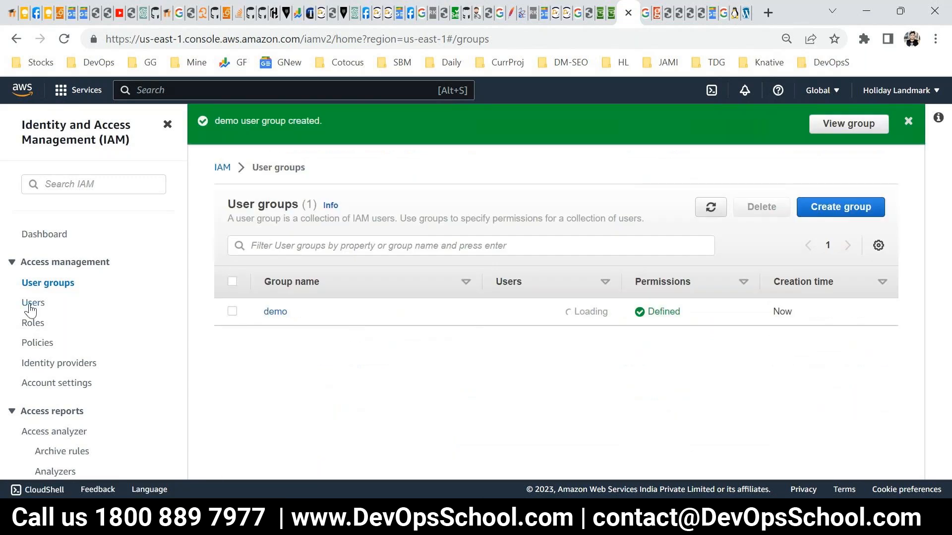
pyautogui.click(31, 305)
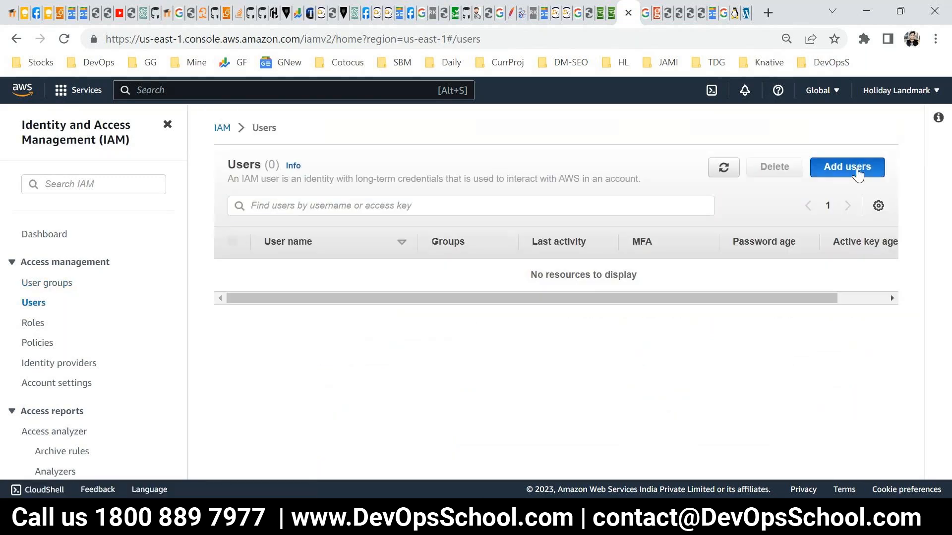
# - Create the IAM user demo and add it to the demo group
pyautogui.click(846, 167)
pyautogui.click(305, 274)
pyautogui.write('demo')
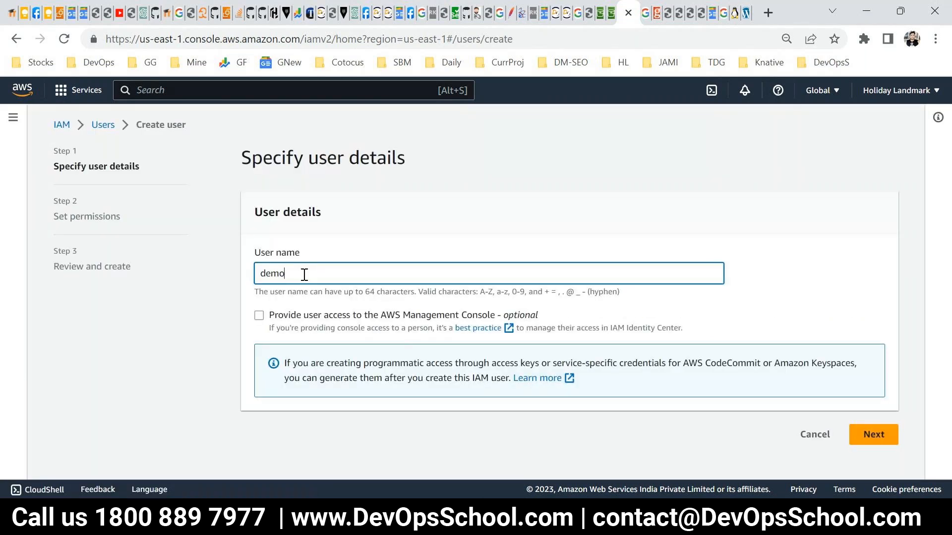
pyautogui.click(871, 434)
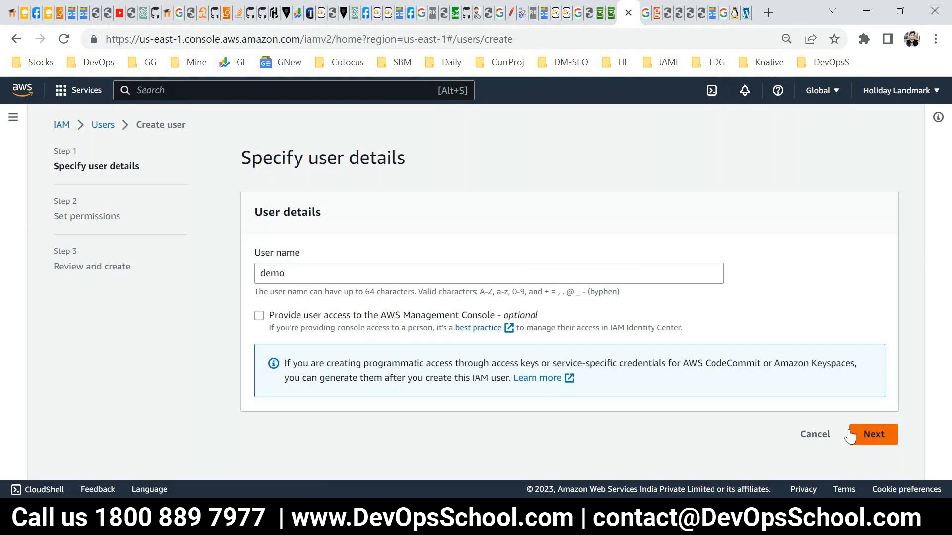
pyautogui.scroll(-3, 435, 408)
pyautogui.click(408, 366)
pyautogui.click(854, 456)
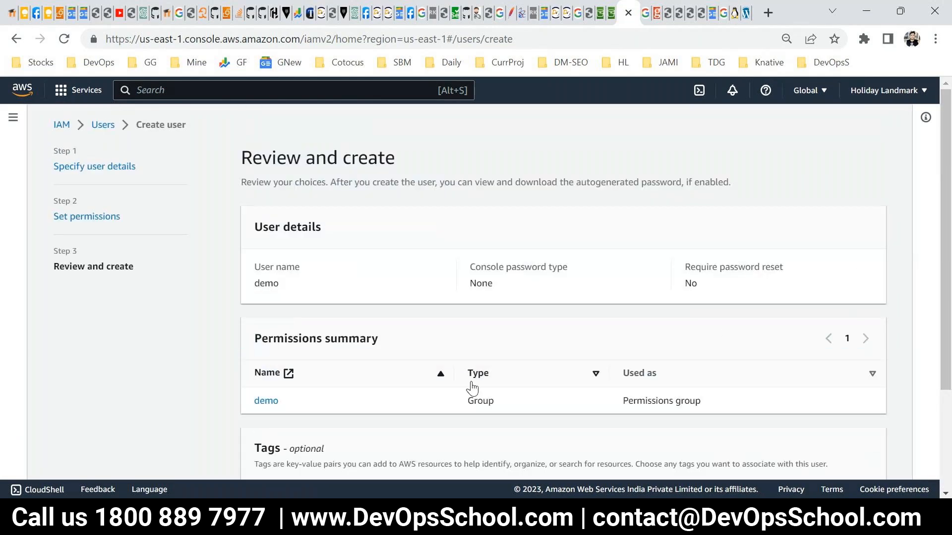
pyautogui.scroll(-4, 471, 389)
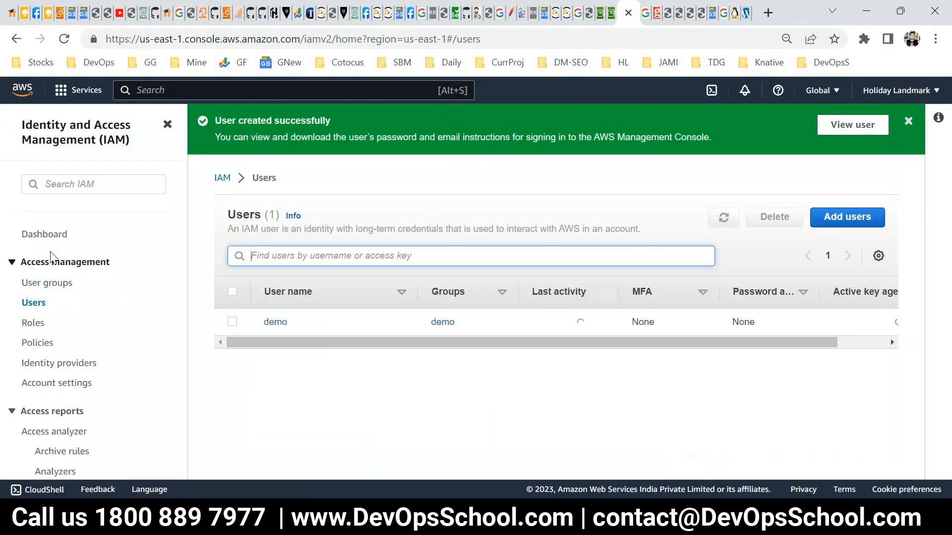
# - Open the demo user's details and view its Security credentials
pyautogui.click(276, 324)
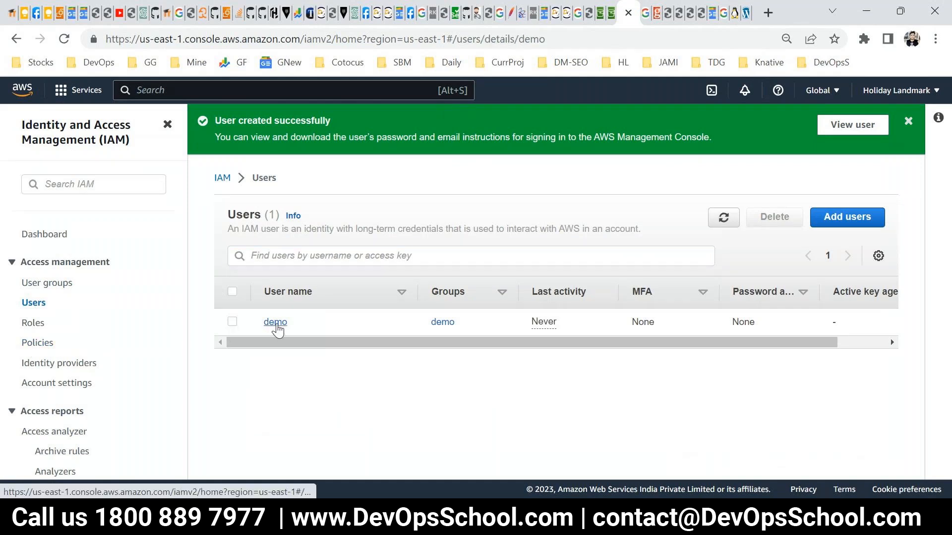
pyautogui.scroll(-3, 427, 344)
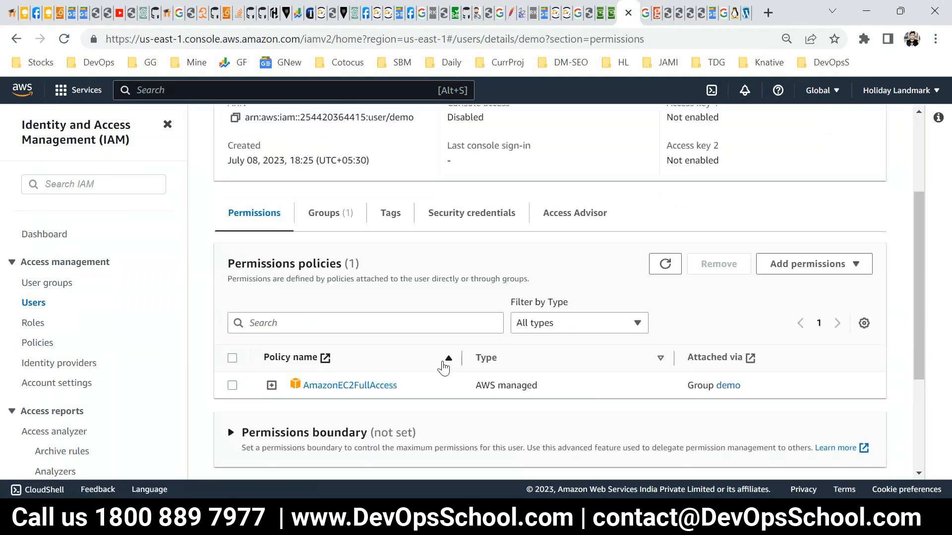
pyautogui.scroll(-2, 347, 372)
pyautogui.scroll(5, 394, 340)
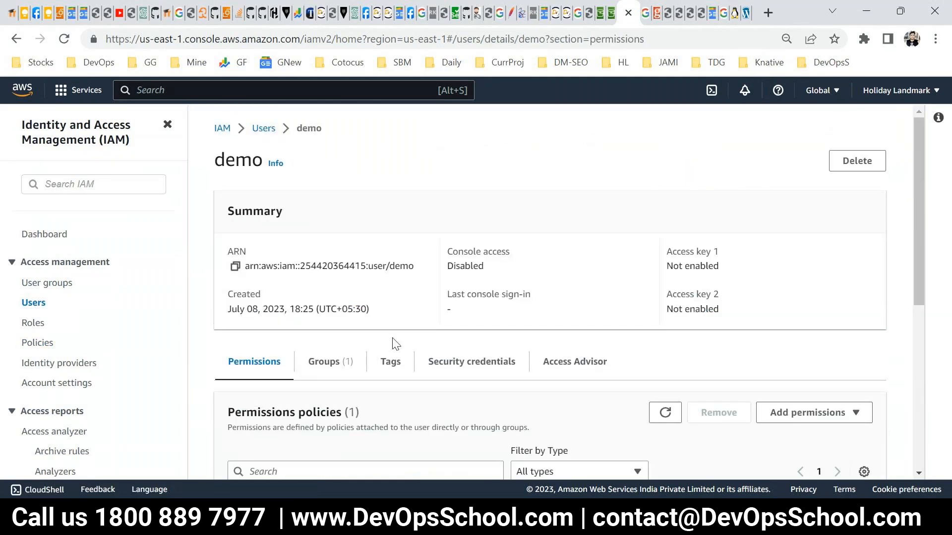
pyautogui.click(469, 365)
pyautogui.scroll(-4, 470, 368)
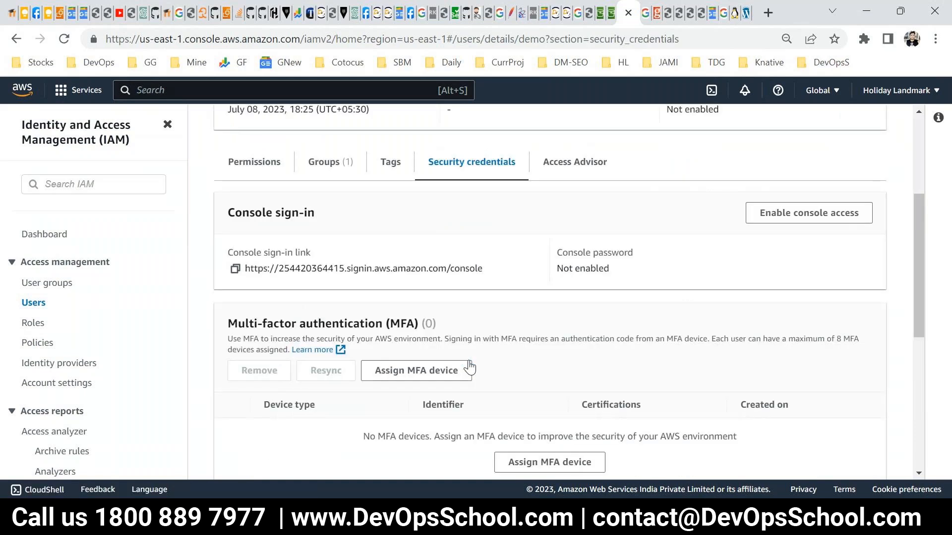
pyautogui.scroll(-1, 469, 368)
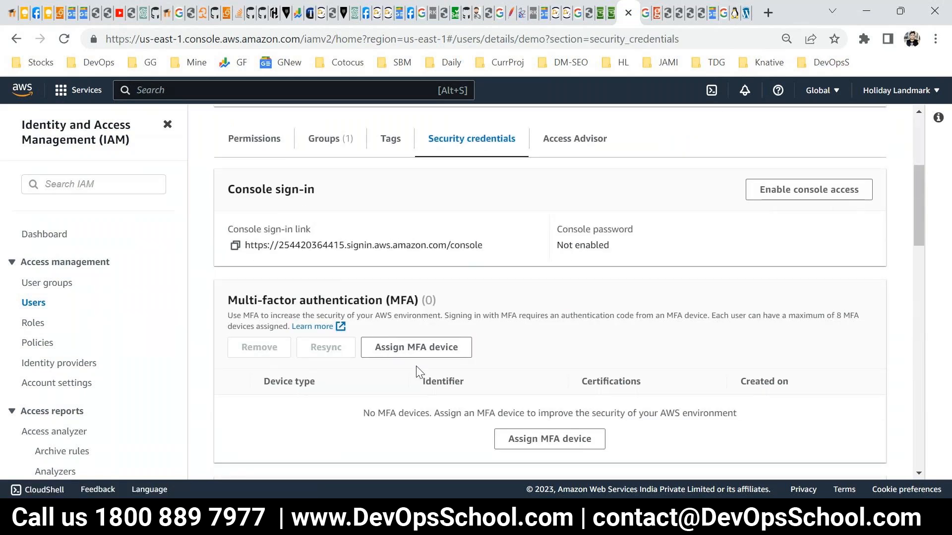
pyautogui.scroll(2, 350, 304)
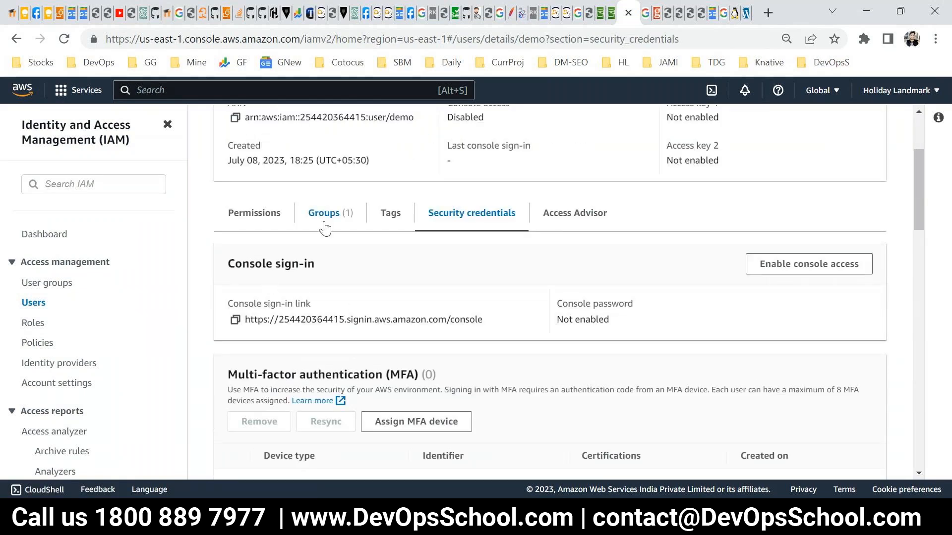
# - Review demo's permissions policies, then open its console access settings from Security credentials
pyautogui.click(255, 214)
pyautogui.scroll(3, 436, 377)
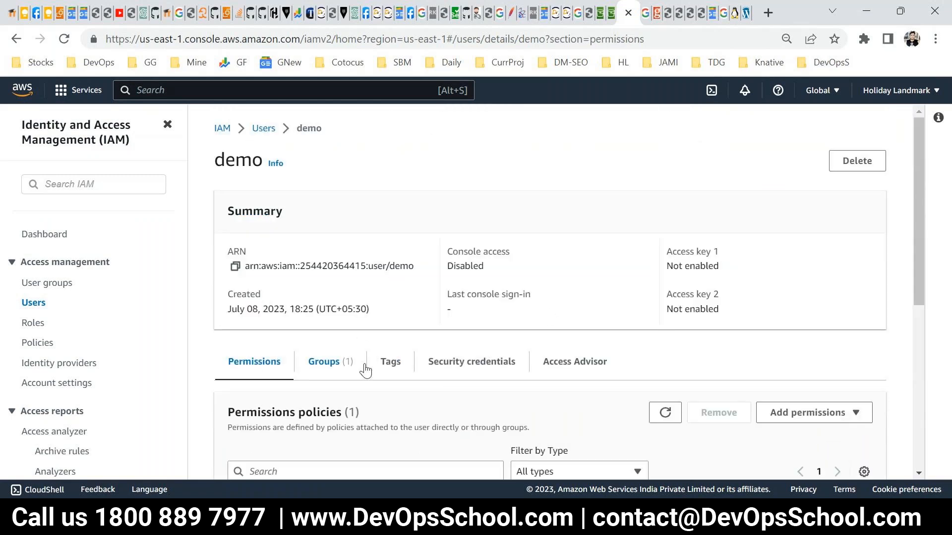
pyautogui.click(488, 363)
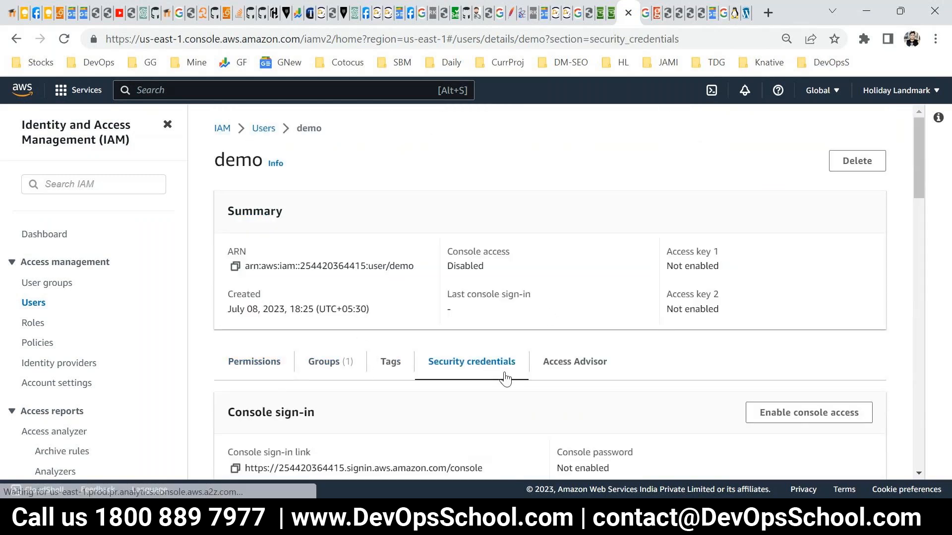
pyautogui.scroll(-3, 506, 378)
pyautogui.doubleClick(574, 303)
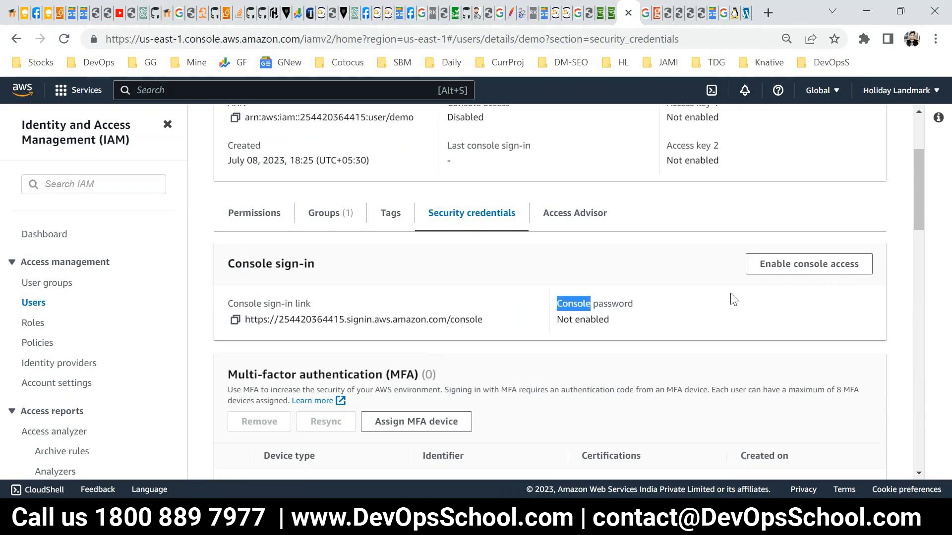
pyautogui.click(756, 270)
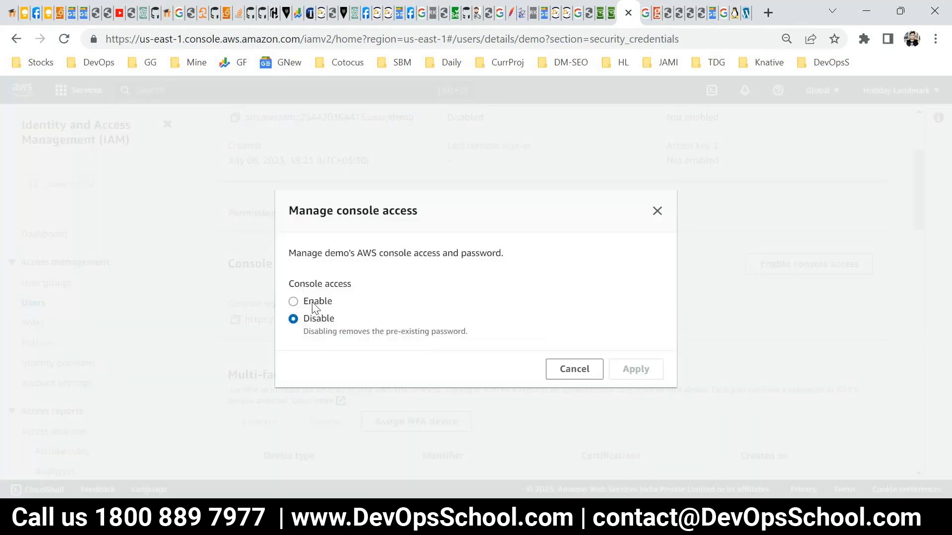
# - Enable console access for demo with a custom password, launching Notepad to draft it
pyautogui.click(312, 302)
pyautogui.click(317, 345)
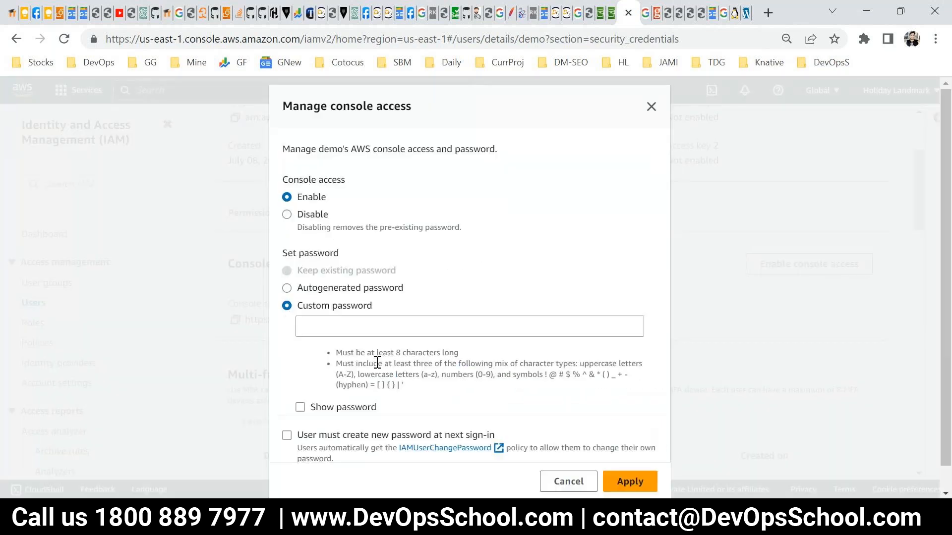
pyautogui.click(344, 334)
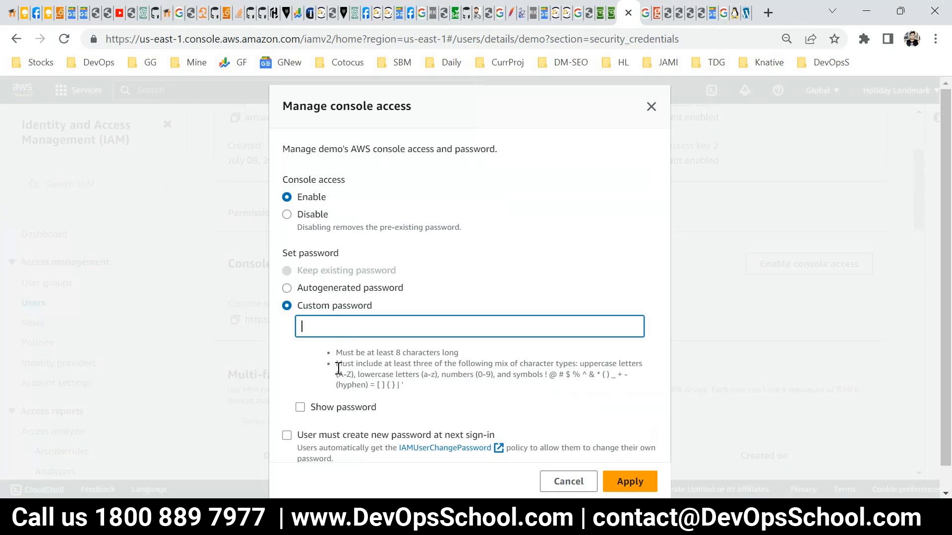
pyautogui.press('super+r')
pyautogui.write('n')
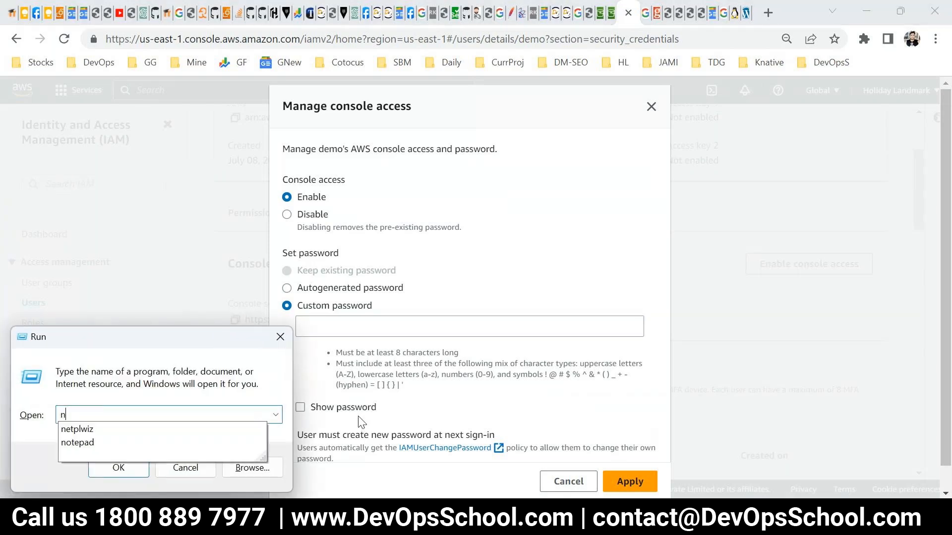
pyautogui.write('otepad')
pyautogui.press('Return')
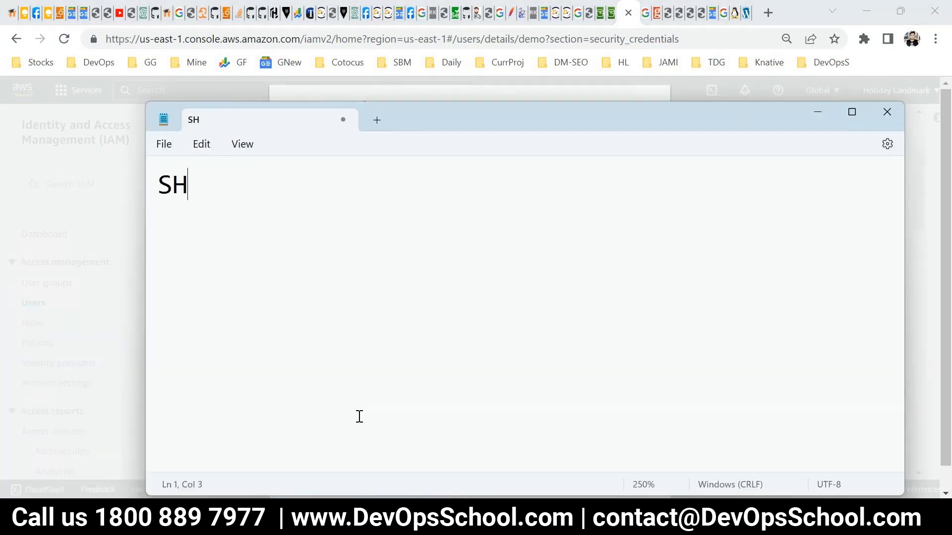
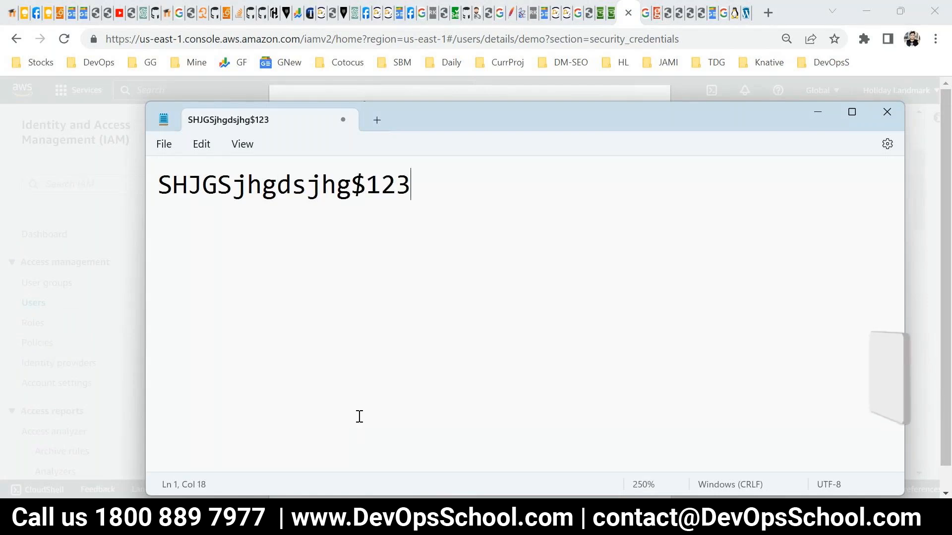
# - Paste the drafted password as the custom password, apply it and dismiss the follow-up prompts
pyautogui.hotkey('ctrl', 'a')
pyautogui.hotkey('ctrl', 'c')
pyautogui.hotkey('alt', 'Tab')
pyautogui.hotkey('ctrl', 'v')
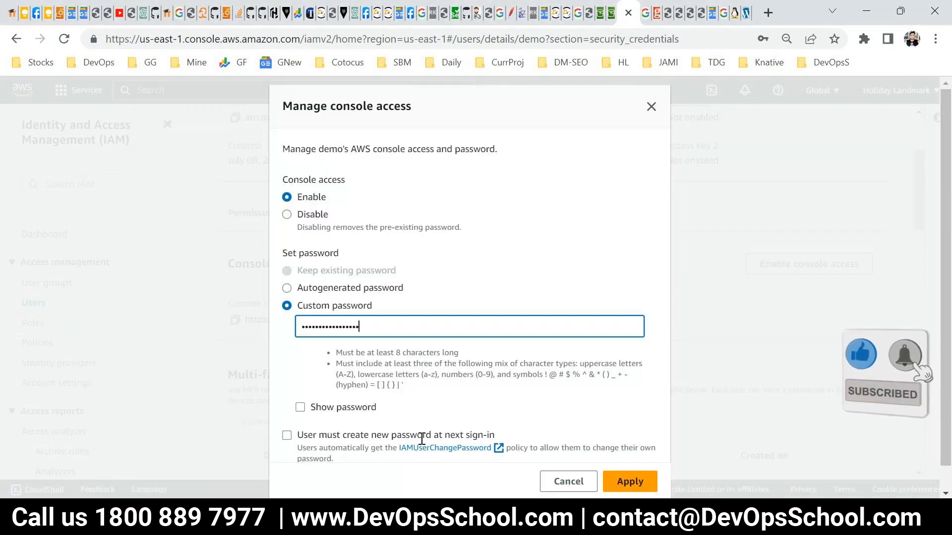
pyautogui.click(630, 484)
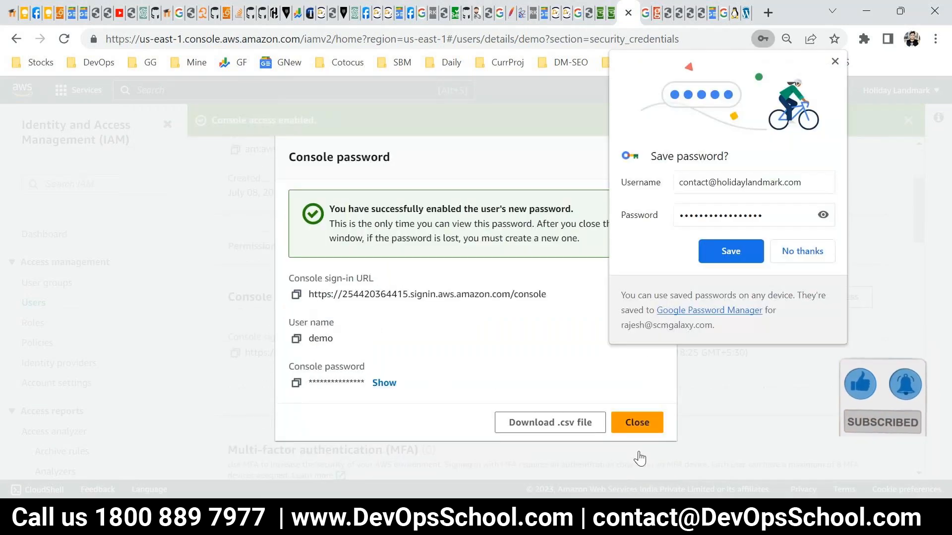
pyautogui.click(798, 253)
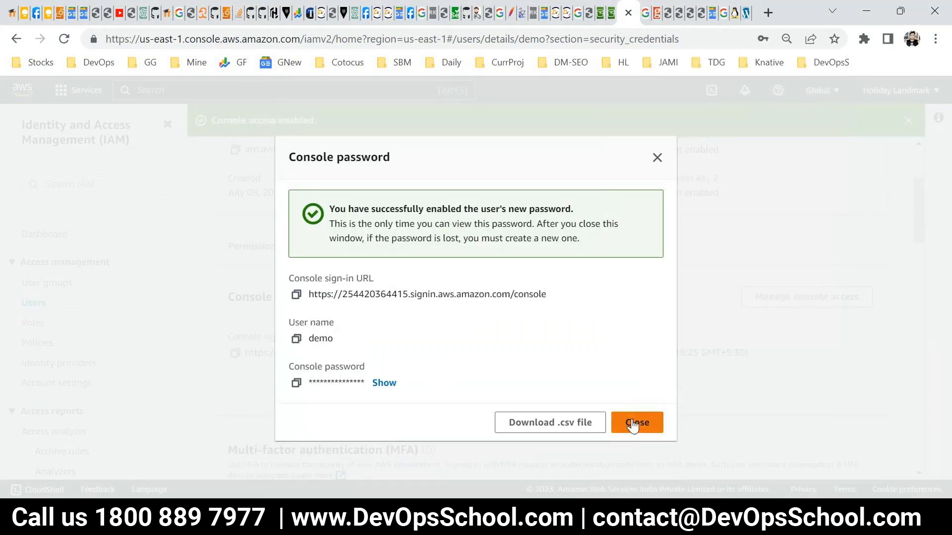
pyautogui.click(632, 426)
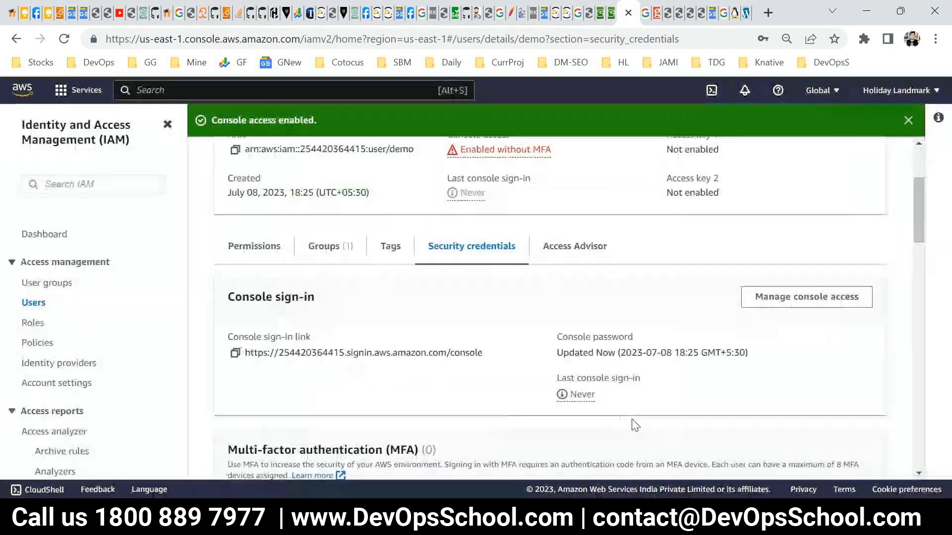
# - Add the user name demo to the Notepad notes and copy the console sign-in link
pyautogui.hotkey('alt', 'Tab')
pyautogui.click(463, 208)
pyautogui.press('Return')
pyautogui.press('Return')
pyautogui.write('demo')
pyautogui.hotkey('alt', 'Tab')
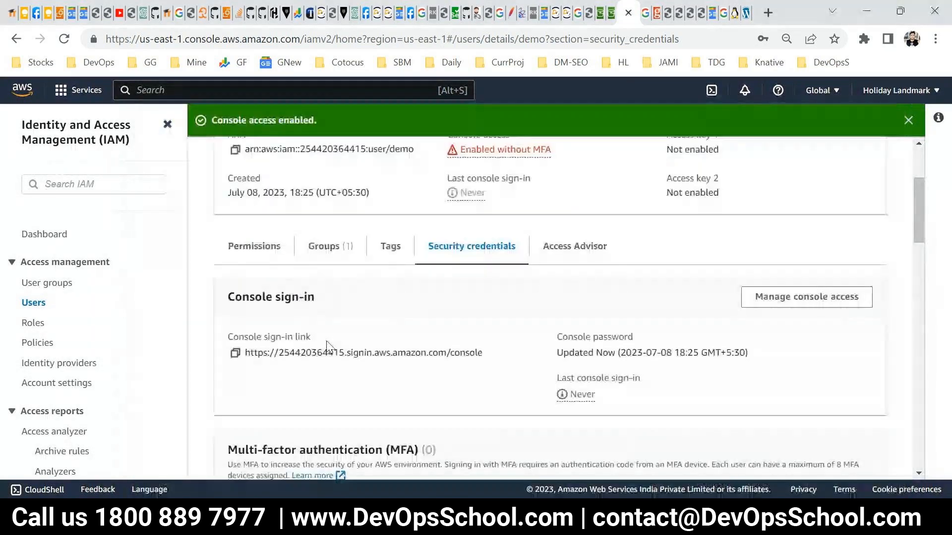
pyautogui.click(235, 353)
# - Load the console sign-in link in a new incognito window
pyautogui.click(935, 38)
pyautogui.click(808, 95)
pyautogui.hotkey('ctrl', 'v')
pyautogui.press('Return')
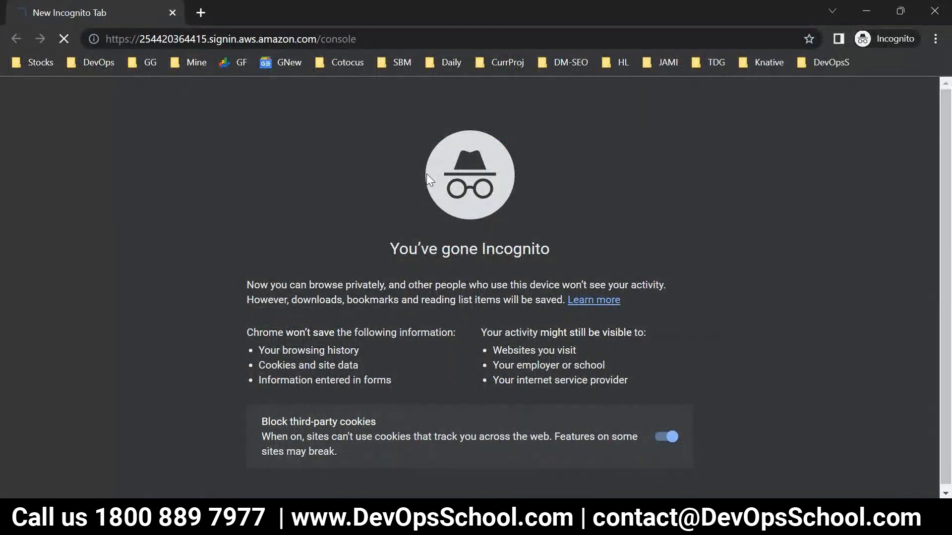
# - Copy the demo user's password from the Notepad notes
pyautogui.hotkey('alt', 'Tab')
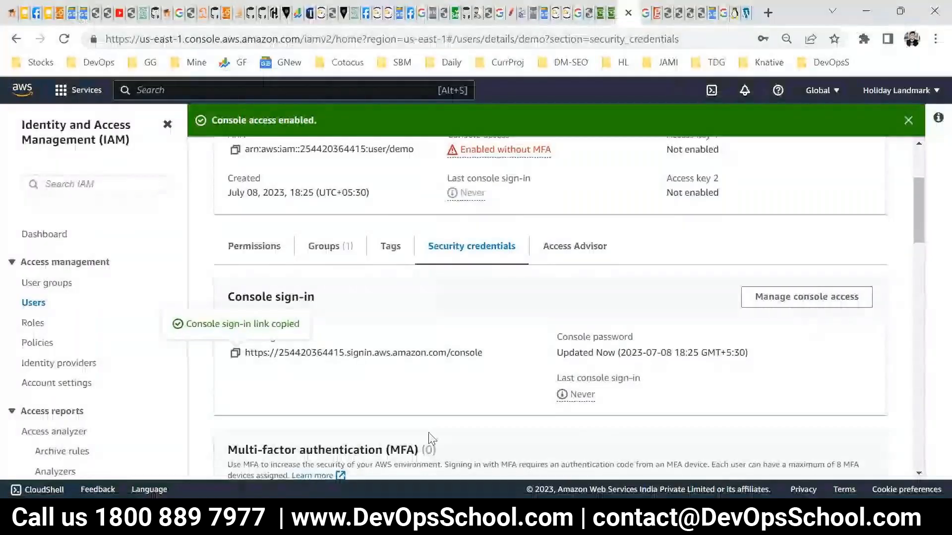
pyautogui.click(454, 518)
pyautogui.click(419, 477)
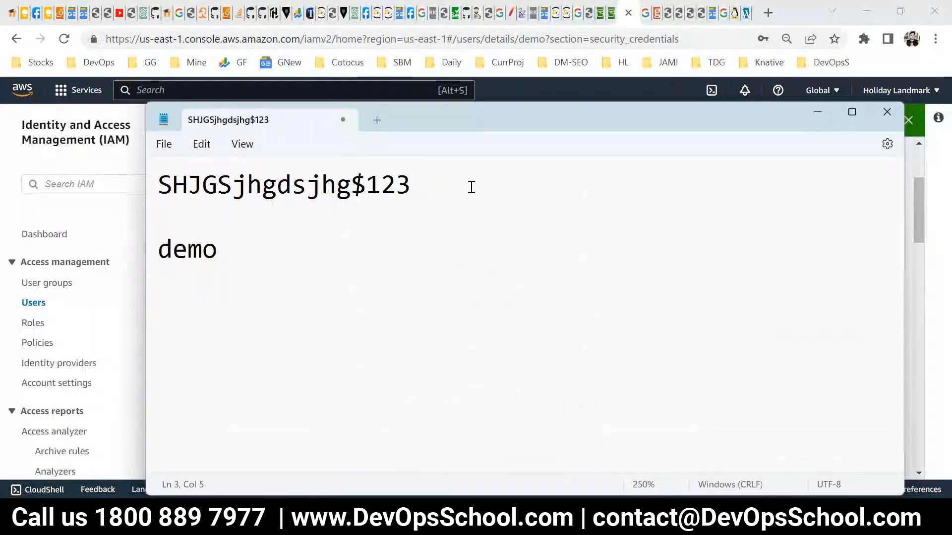
pyautogui.moveTo(471, 187); pyautogui.dragTo(56, 183)
pyautogui.hotkey('alt', 'Tab')
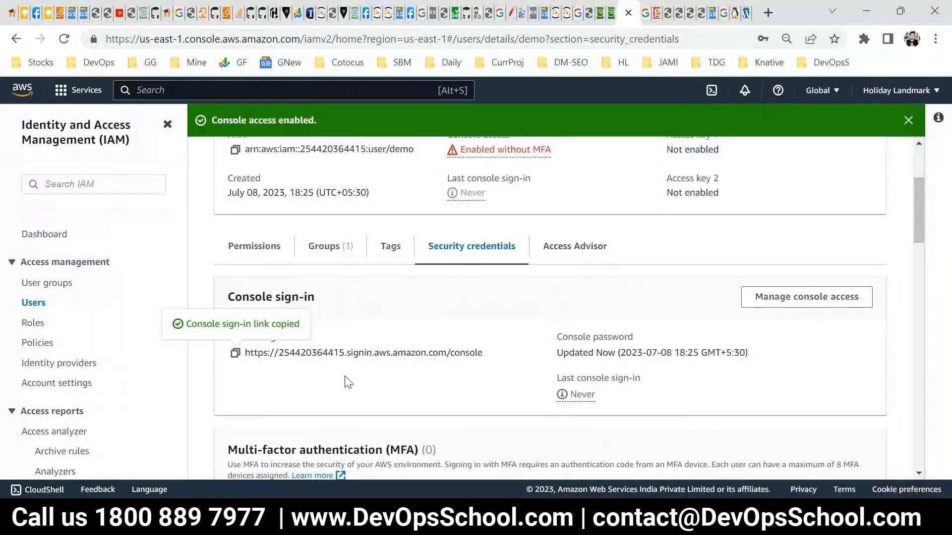
pyautogui.moveTo(322, 520)
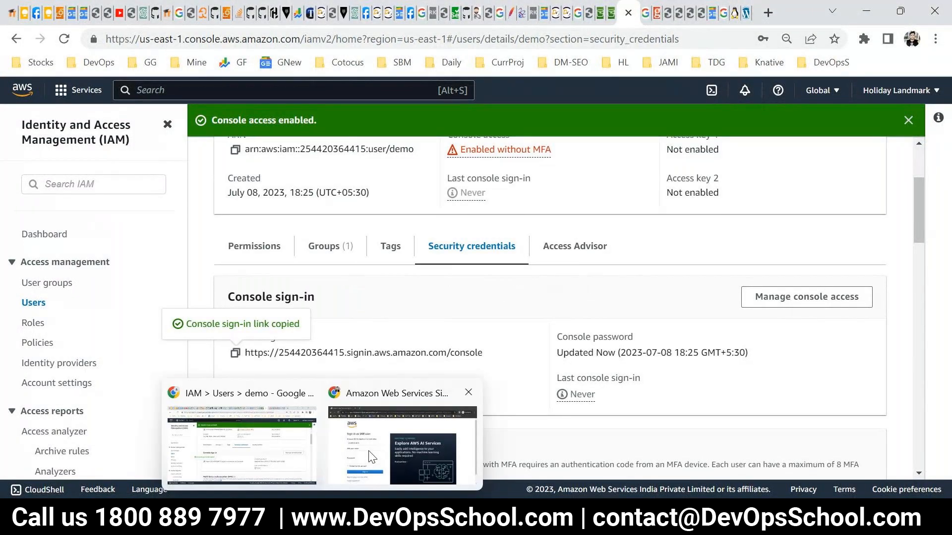
pyautogui.click(368, 457)
# - Sign in as IAM user demo with the pasted password and open EC2
pyautogui.click(155, 301)
pyautogui.write('demo')
pyautogui.press('Tab')
pyautogui.hotkey('ctrl', 'v')
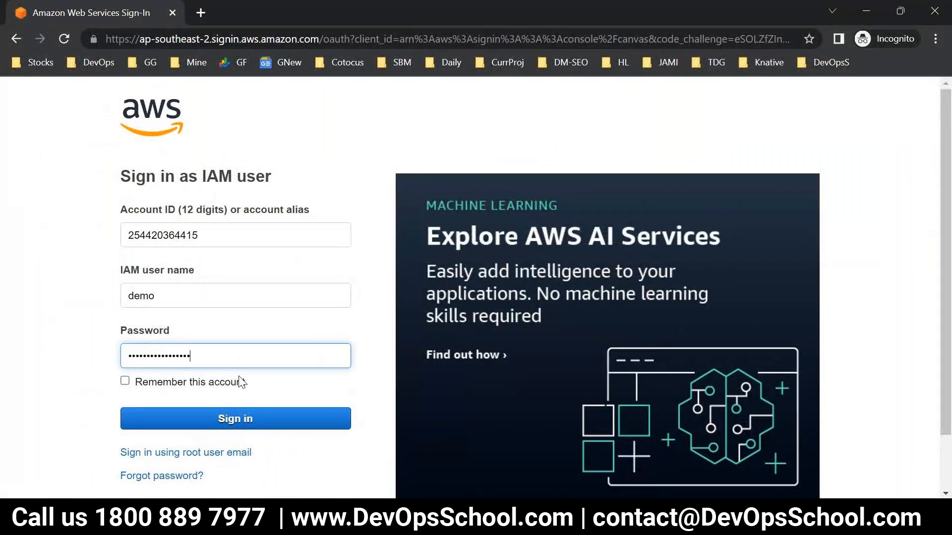
pyautogui.click(222, 425)
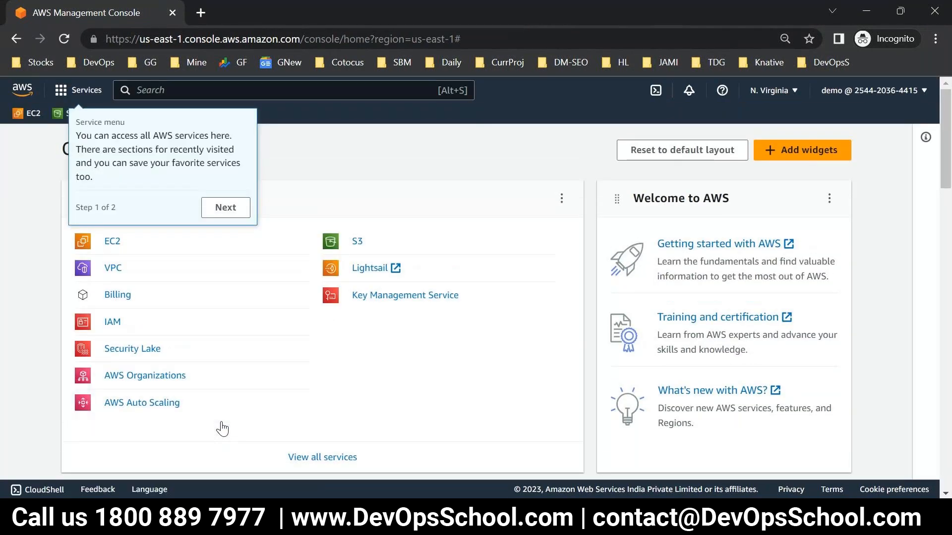
pyautogui.click(112, 243)
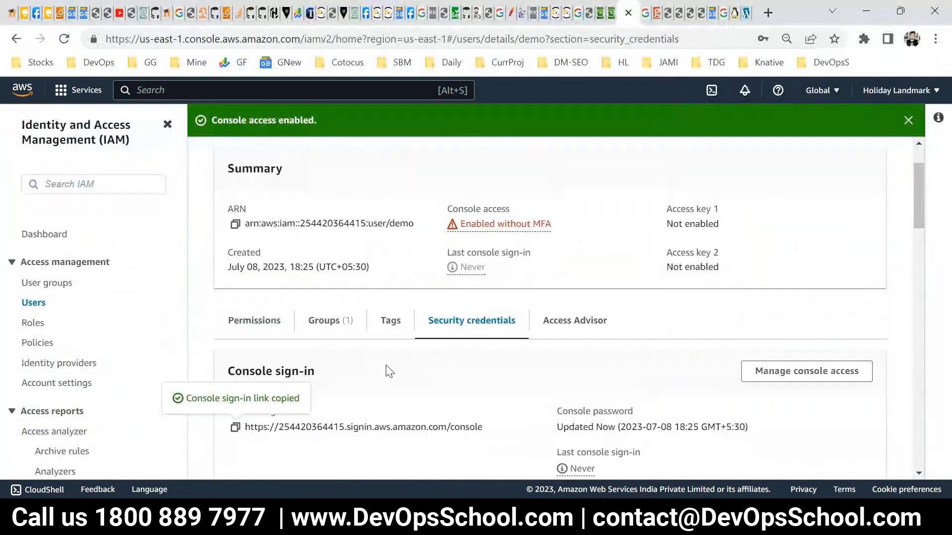
# - Start deleting the demo user group, then abandon the deletion
pyautogui.click(59, 287)
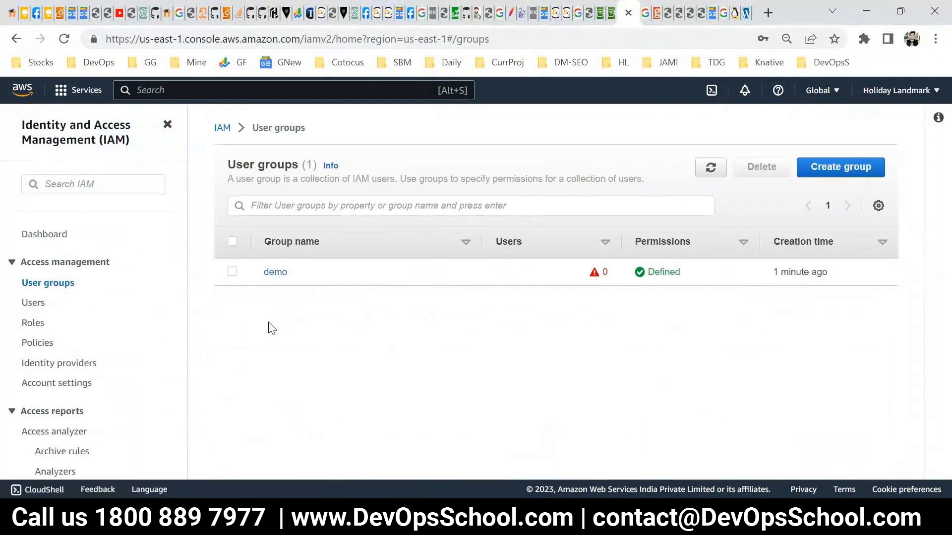
pyautogui.click(232, 271)
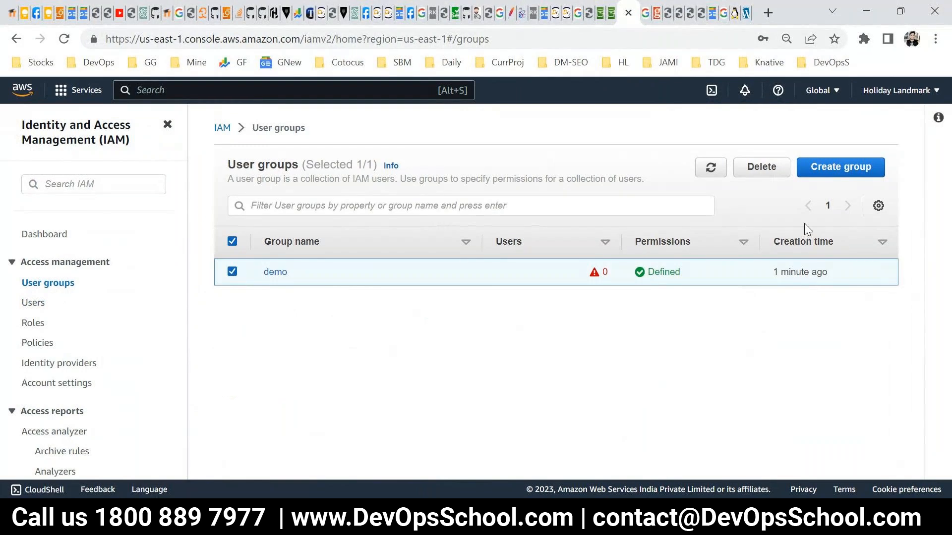
pyautogui.click(750, 171)
pyautogui.click(387, 330)
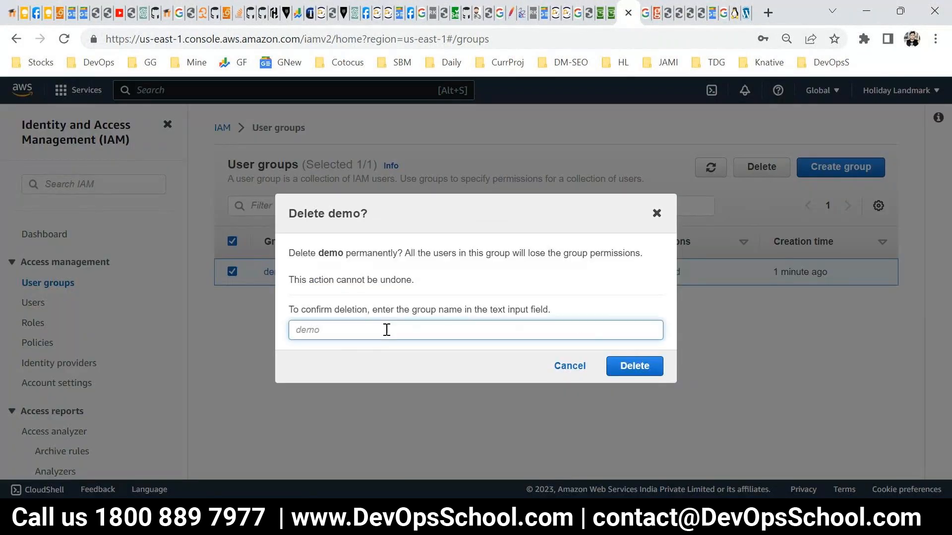
pyautogui.click(32, 304)
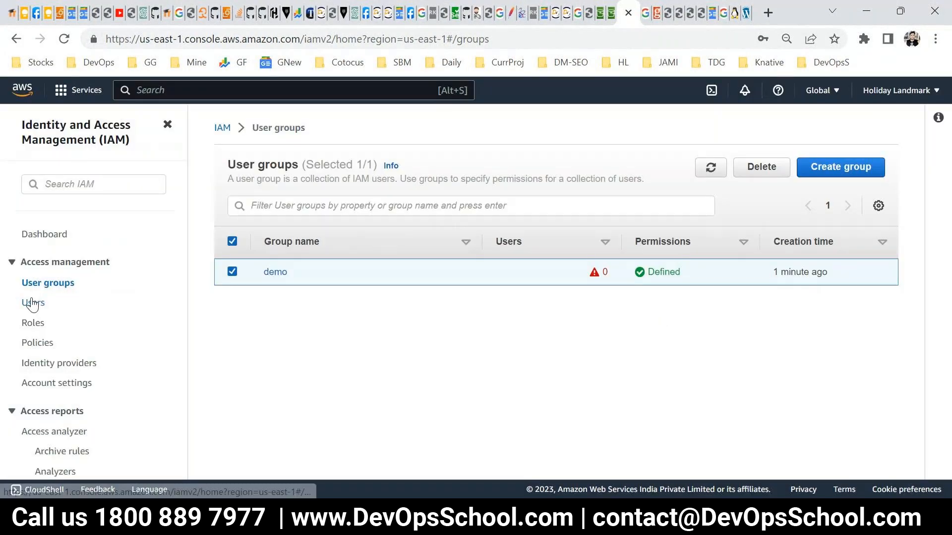
# - Delete the demo user, typing demo to confirm
pyautogui.click(31, 305)
pyautogui.click(232, 272)
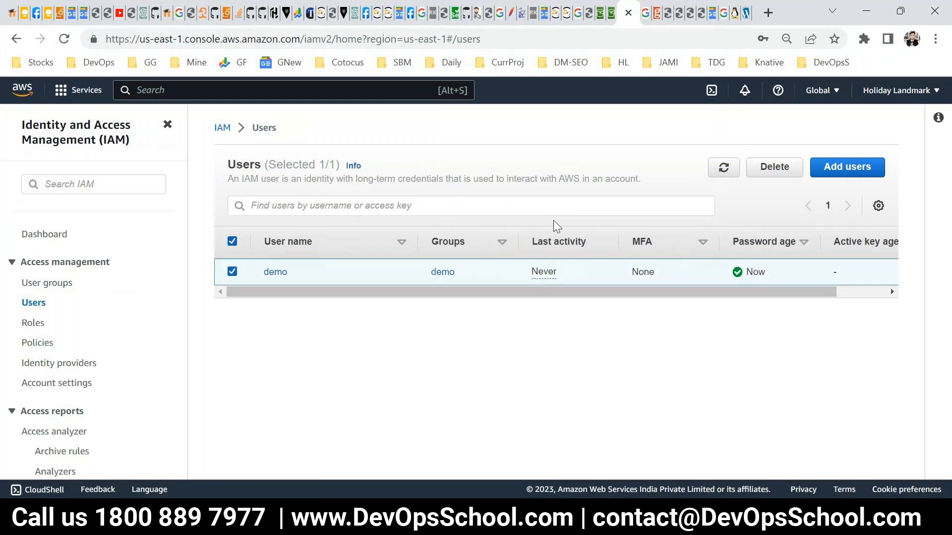
pyautogui.click(754, 171)
pyautogui.write('demo')
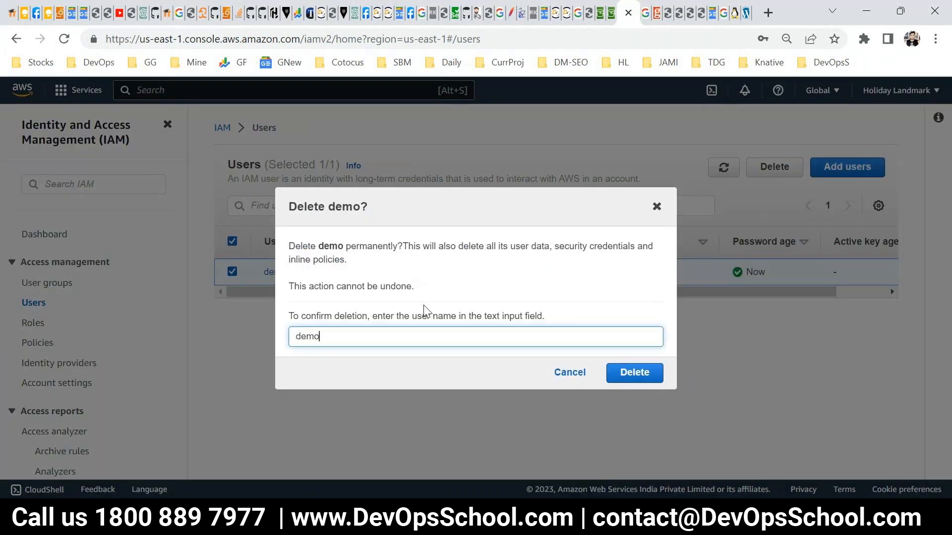
pyautogui.press('Return')
# - Delete the demo user group, typing demo to confirm
pyautogui.click(48, 286)
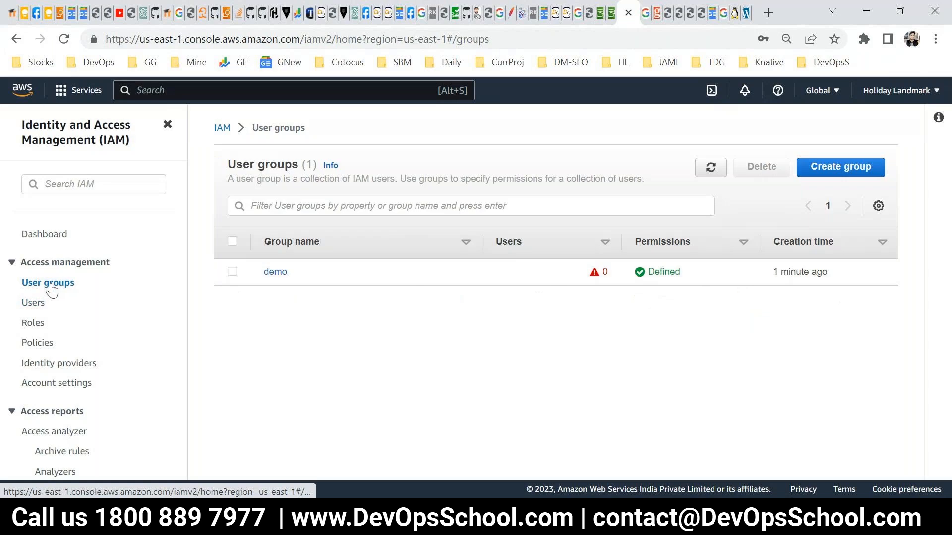
pyautogui.click(232, 272)
pyautogui.click(759, 169)
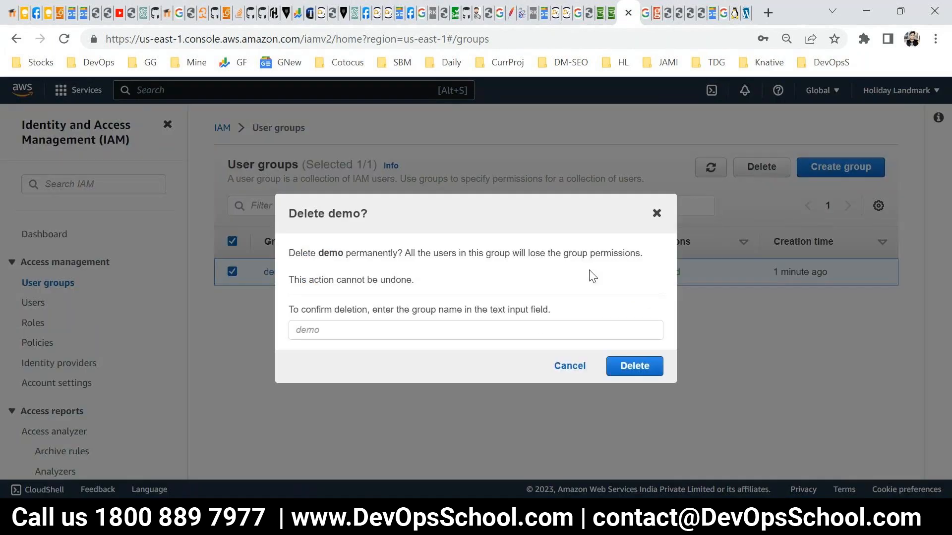
pyautogui.click(542, 331)
pyautogui.write('demo')
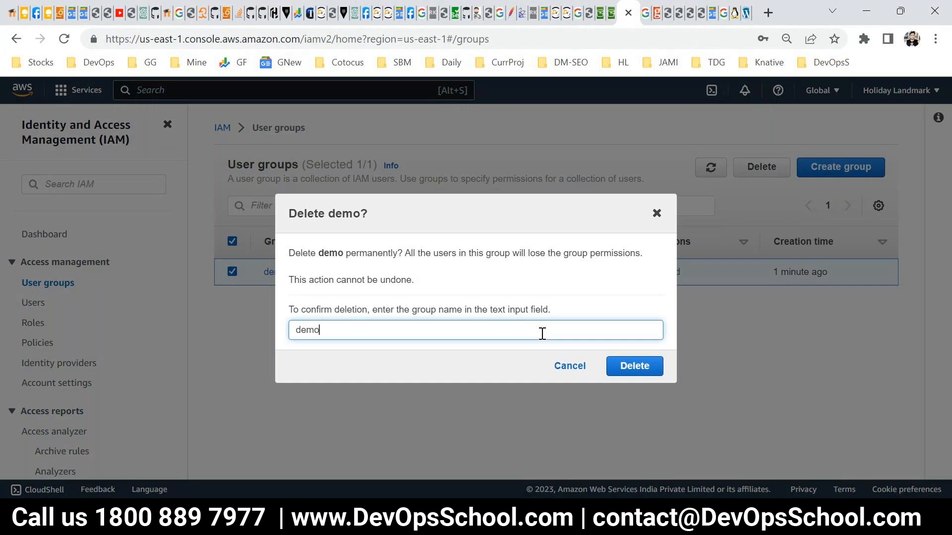
pyautogui.click(652, 372)
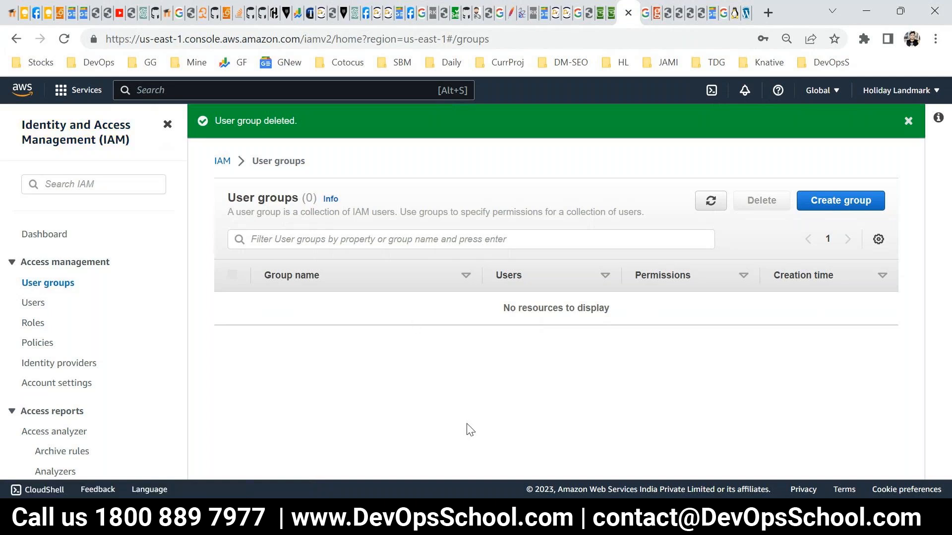
pyautogui.moveTo(508, 469)
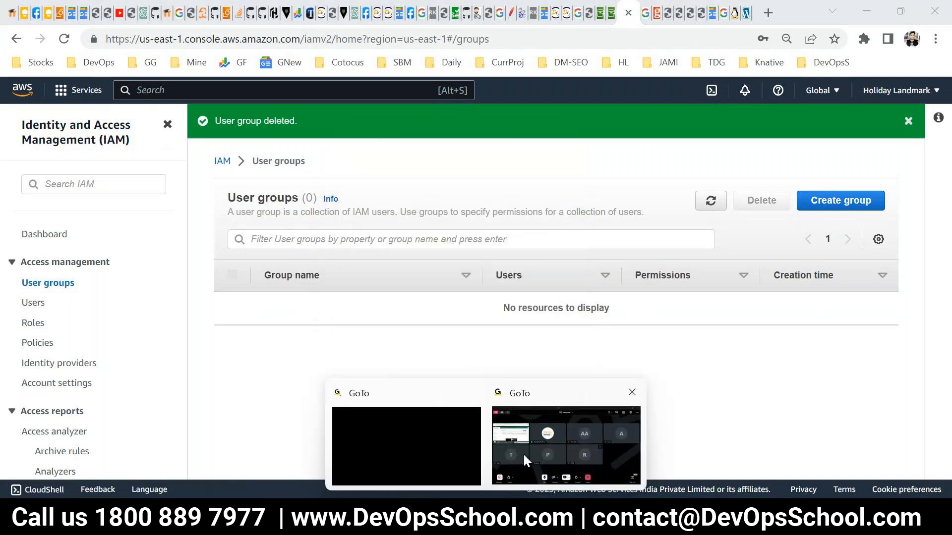